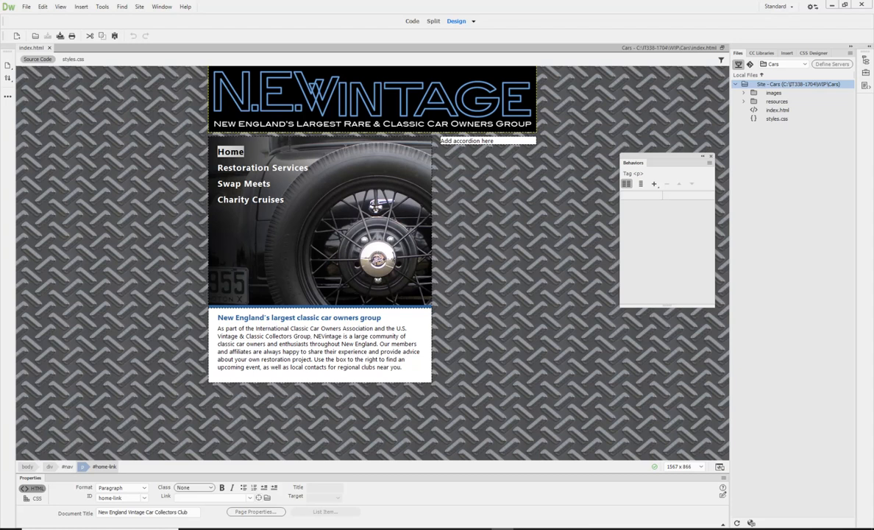
Select the Home link's paragraph tag, examine its markup in Code view, and return to Design view.
left_click(233, 153)
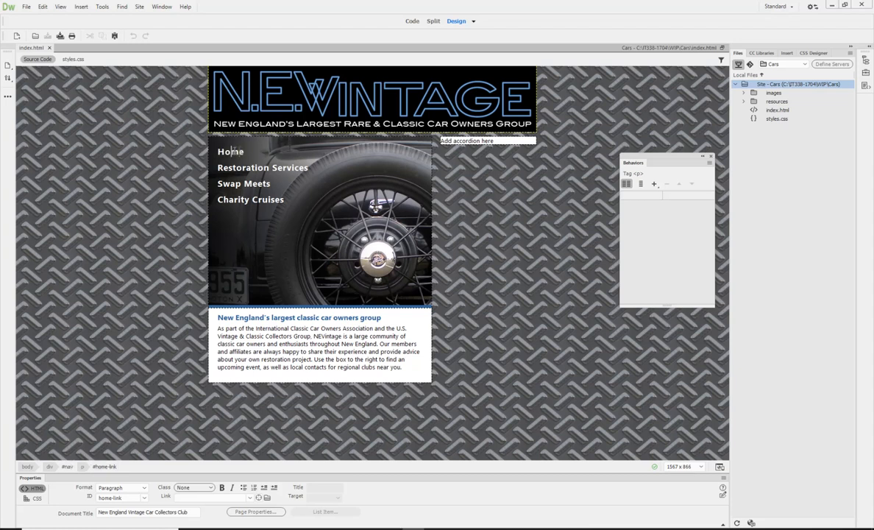
left_click(83, 467)
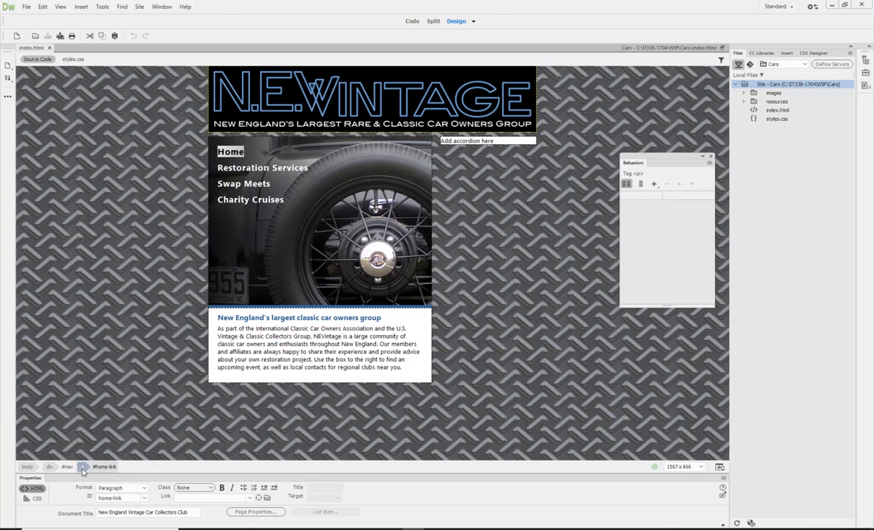
left_click(412, 22)
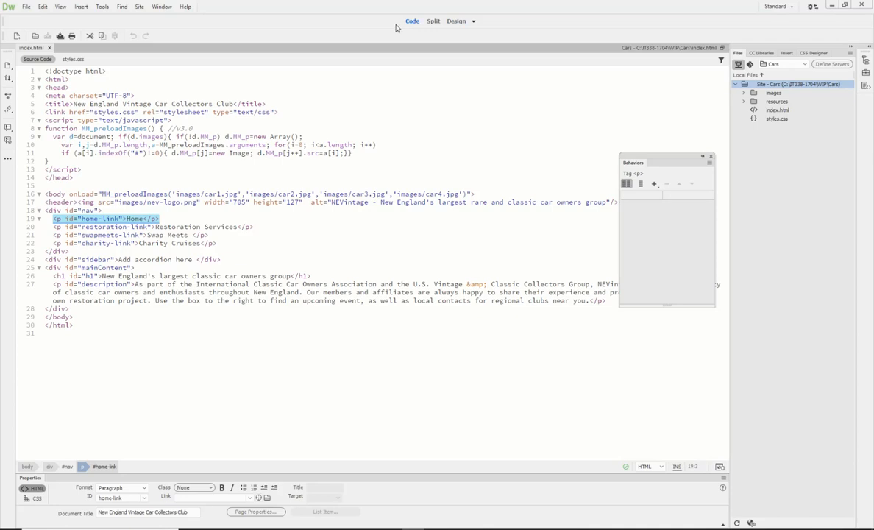
left_click(453, 22)
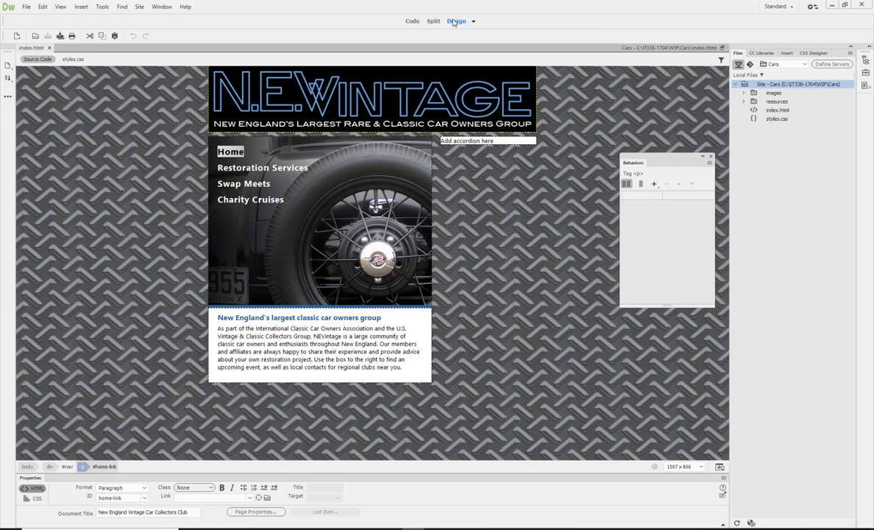
Add a Change Property behavior to the Home paragraph setting div "nav" backgroundImage to url(images/cart.jpg), and review the generated code.
left_click(654, 184)
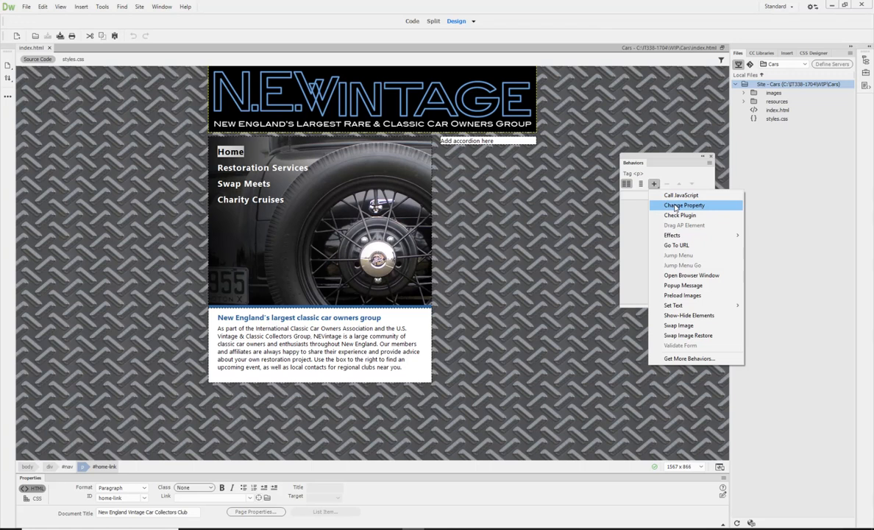
left_click(675, 206)
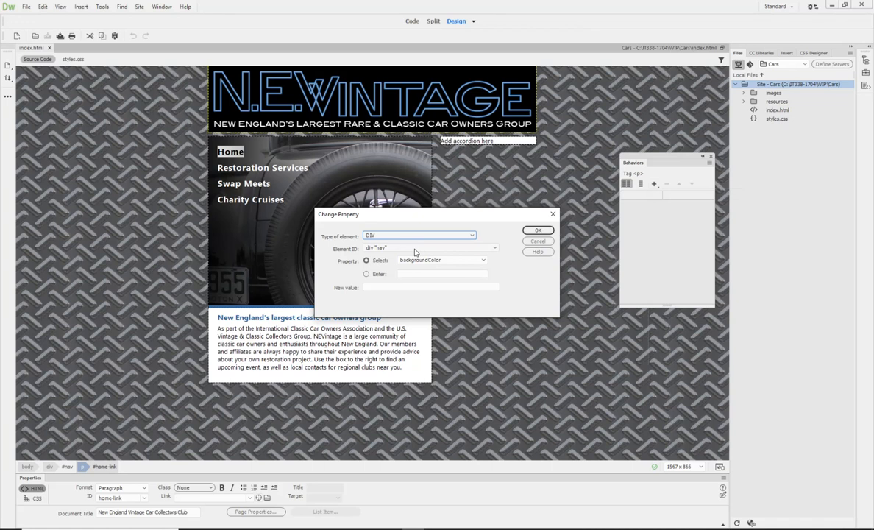
left_click(482, 261)
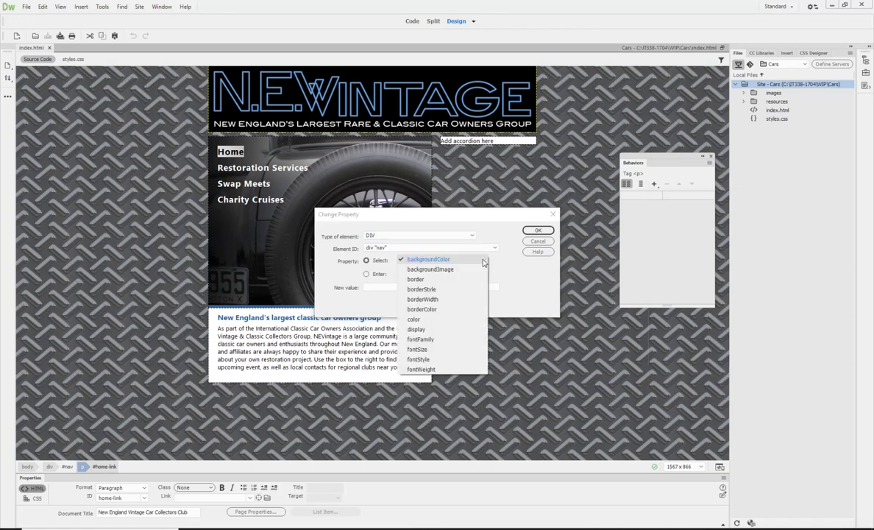
left_click(454, 270)
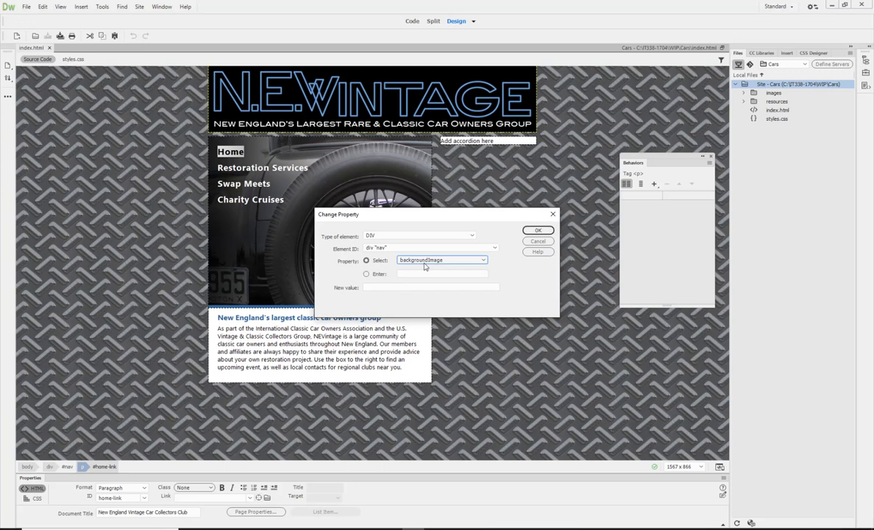
left_click(379, 287)
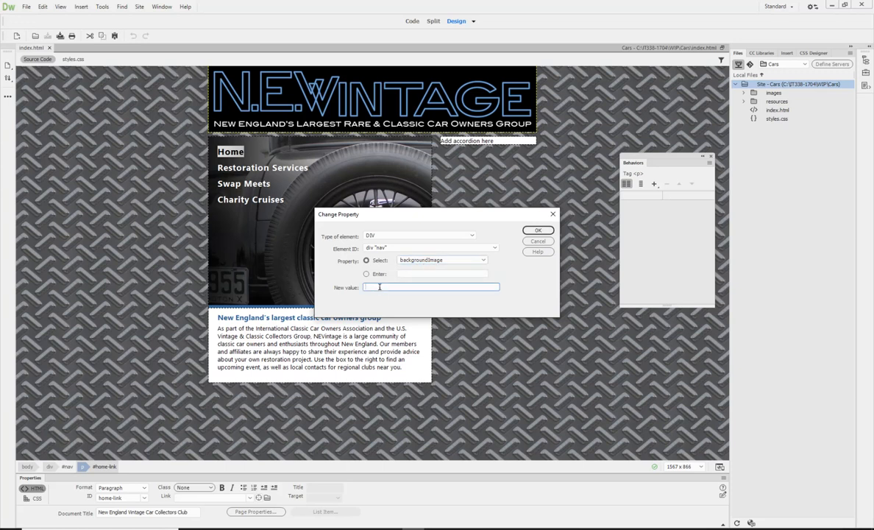
type("url(images/ca")
type("rt.jpg)")
left_click(536, 229)
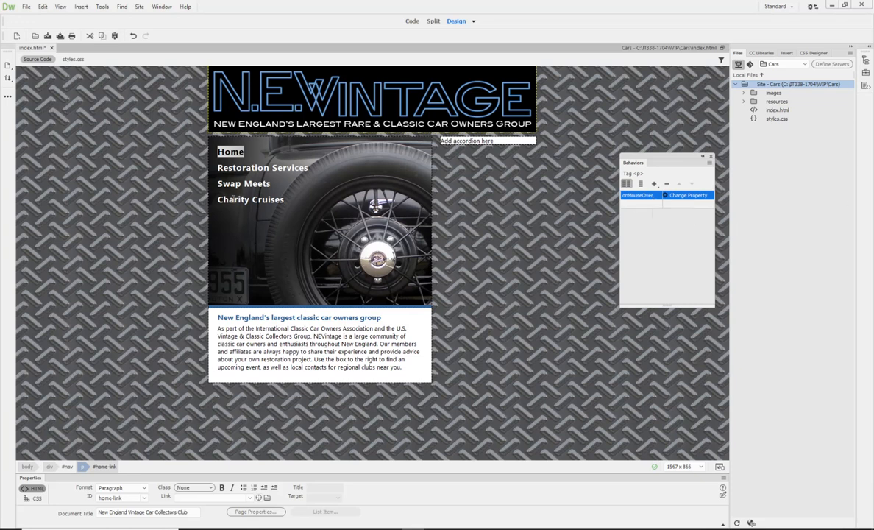
left_click(412, 22)
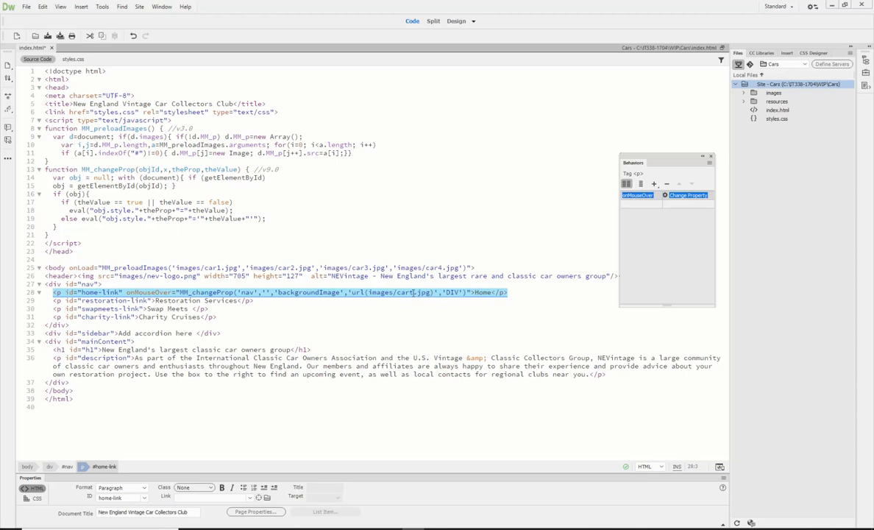
left_click(456, 21)
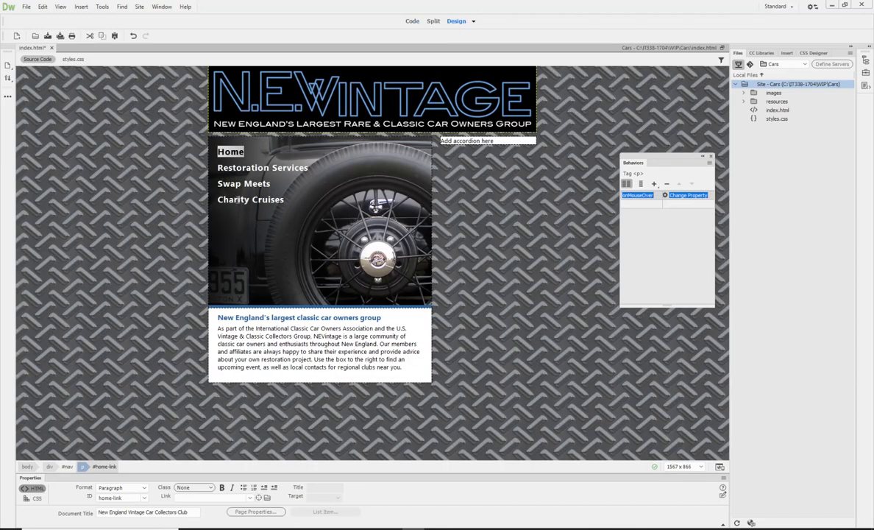
Add a Change Property behavior to the Charity Cruises paragraph setting div "nav" backgroundImage to url(images/car4.jpg).
left_click(238, 200)
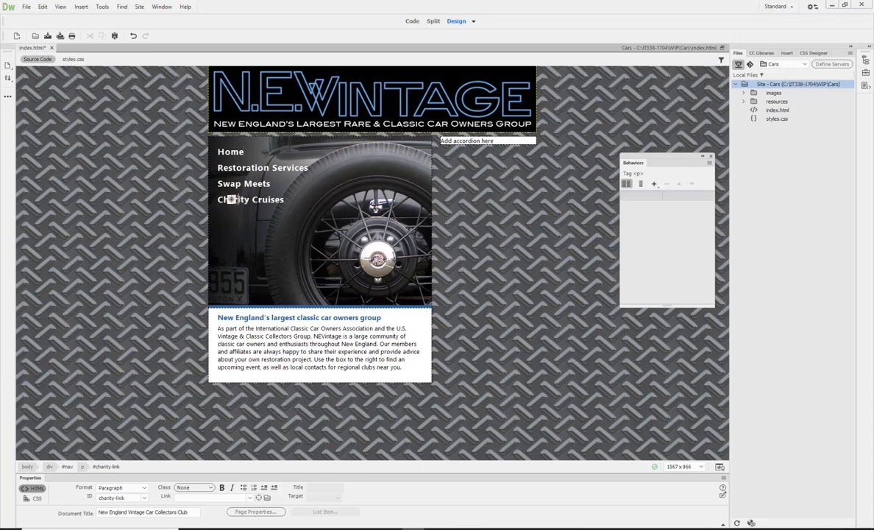
left_click(83, 467)
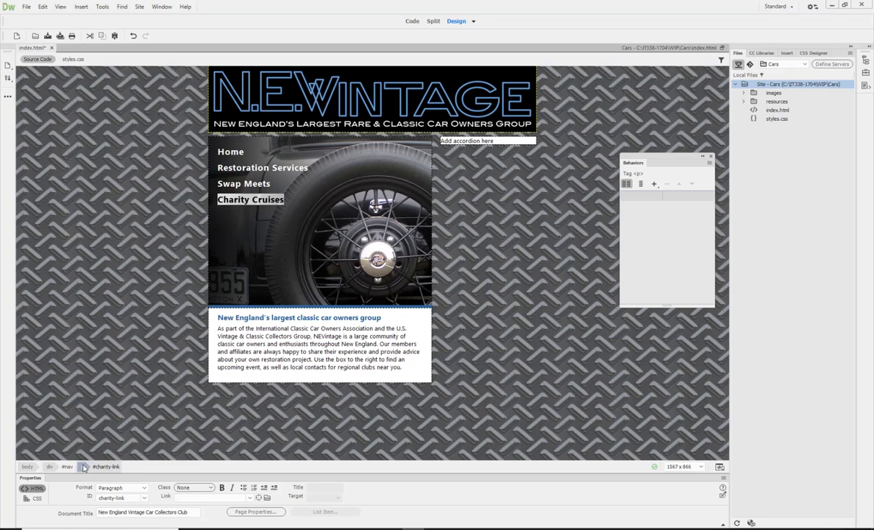
left_click(655, 185)
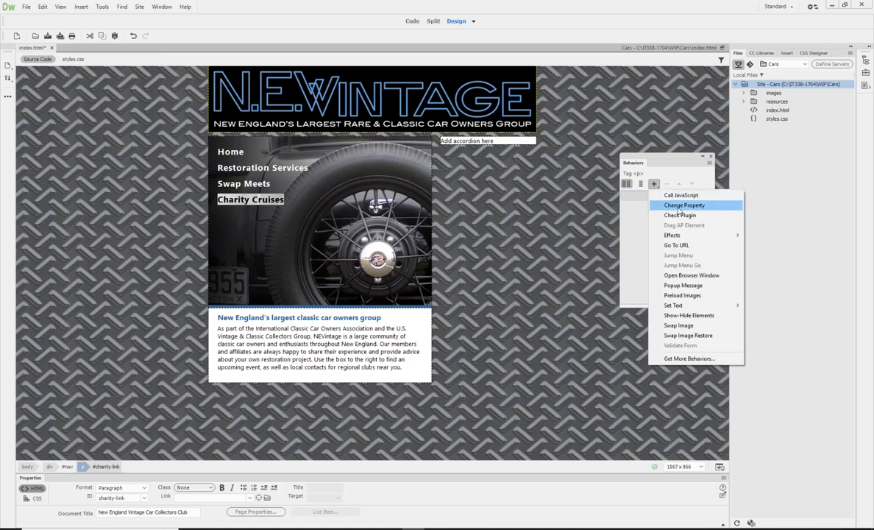
left_click(682, 206)
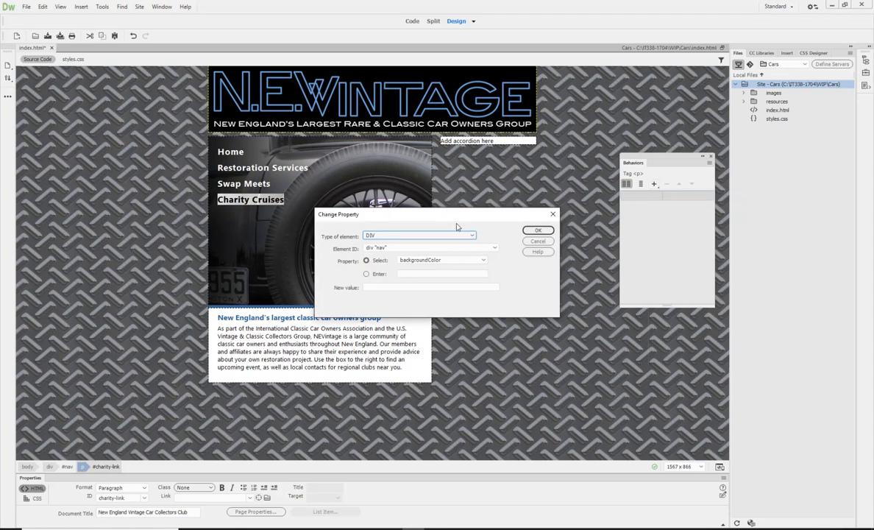
left_click(468, 261)
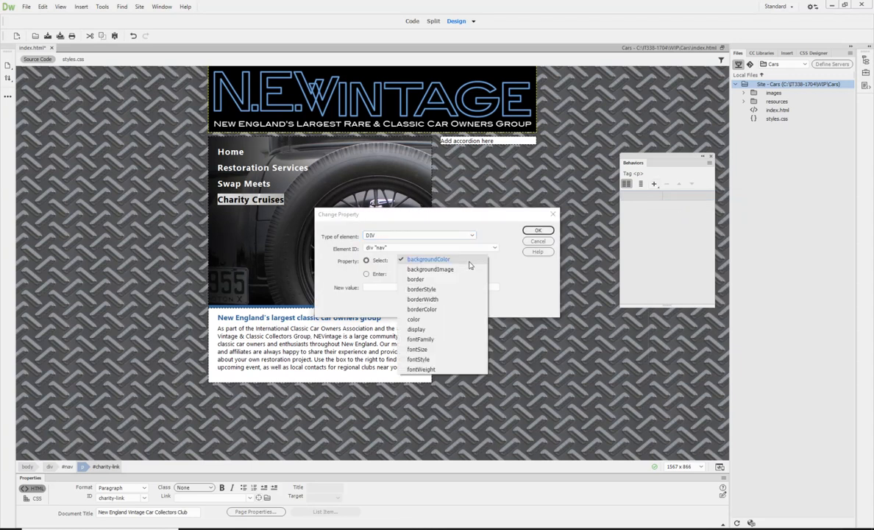
left_click(452, 269)
left_click(386, 287)
type("ur")
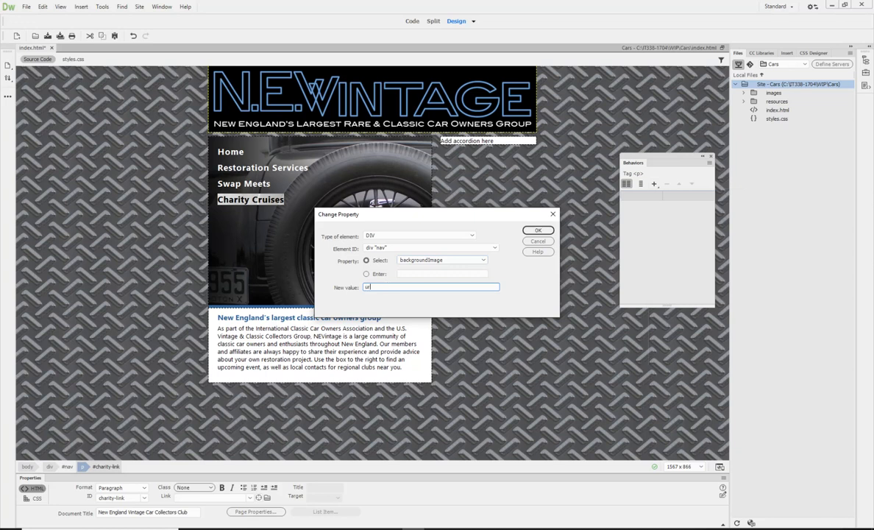
type("l(imag")
type("e")
type("s")
type("/ca")
type("r-4")
type(".j")
type("p")
type("g")
type(")")
left_click(538, 230)
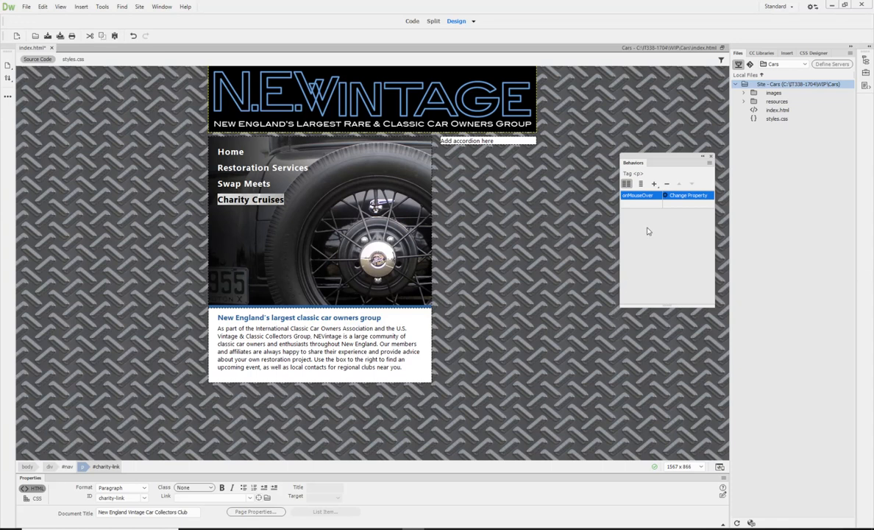
Set the event of the Charity Cruises Change Property behavior to onMouseDown and save the page.
left_click(653, 196)
left_click(655, 195)
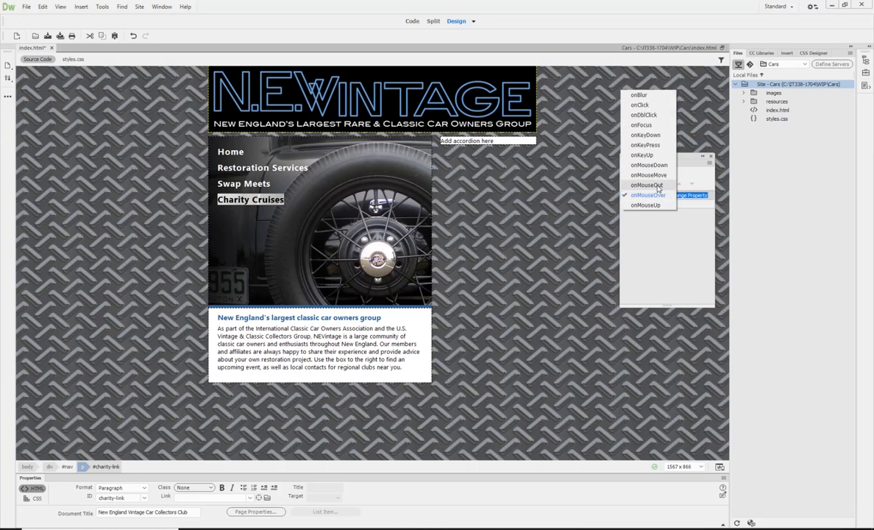
left_click(649, 165)
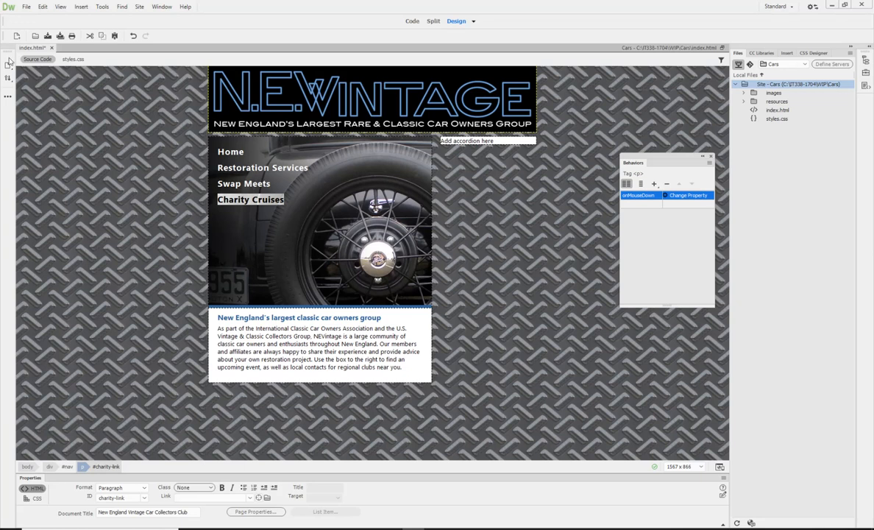
left_click(47, 36)
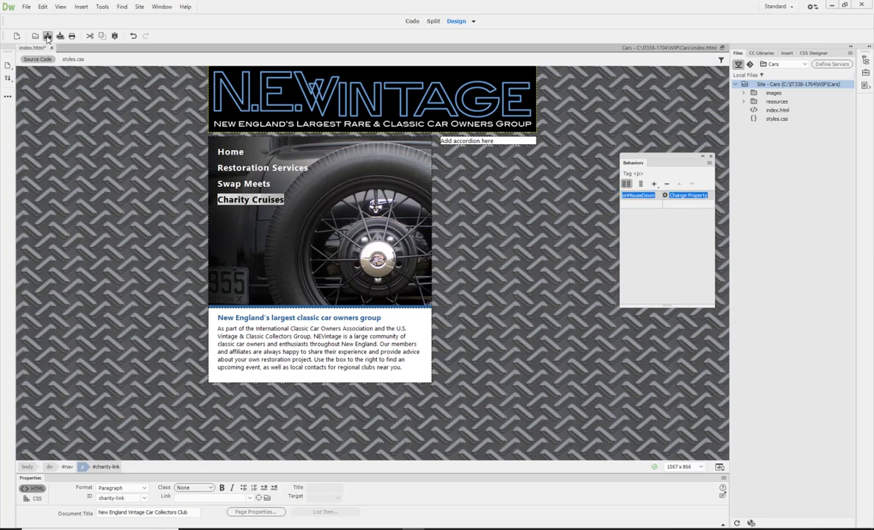
Preview the page in Live view to check the navigation area.
left_click(473, 21)
left_click(481, 32)
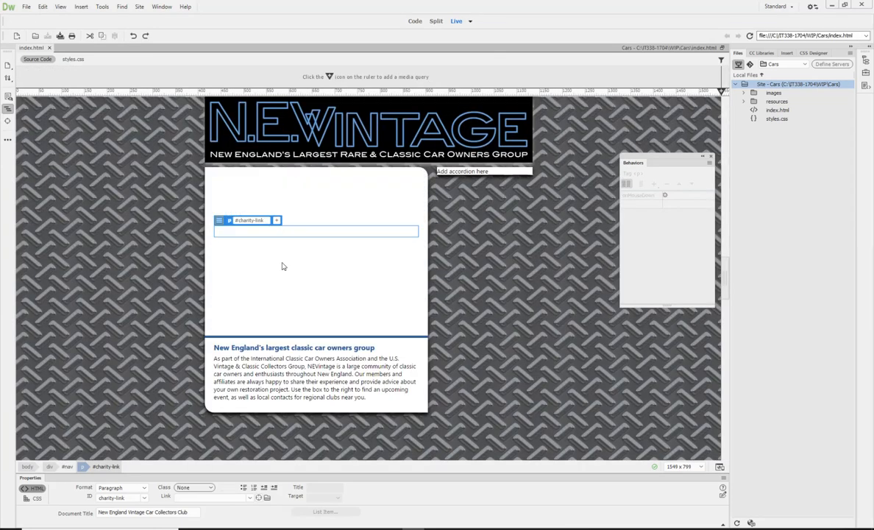
left_click(430, 257)
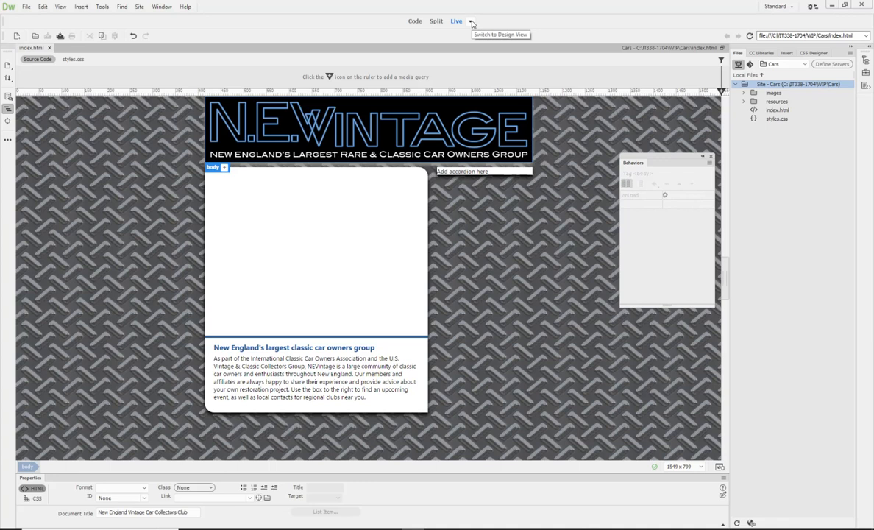
Edit the Home link's background image path in the code to read images/cart1.jpg.
left_click(415, 21)
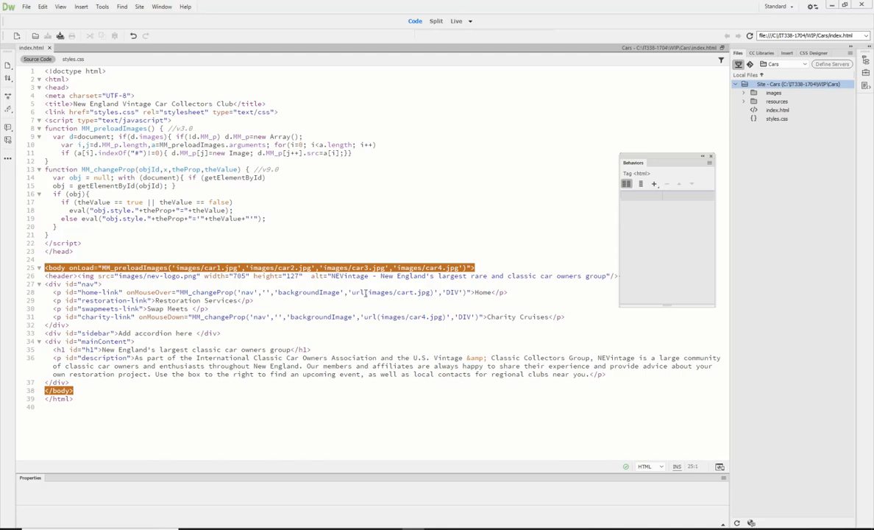
left_click(415, 293)
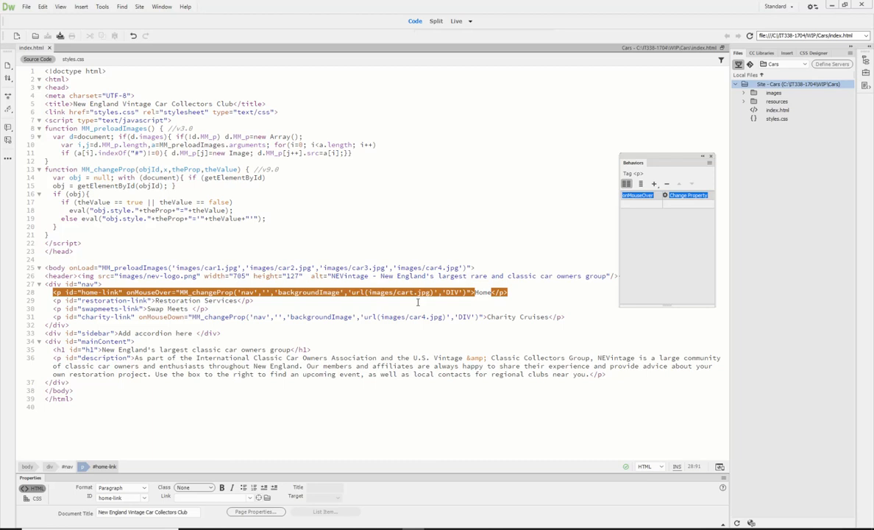
type("1")
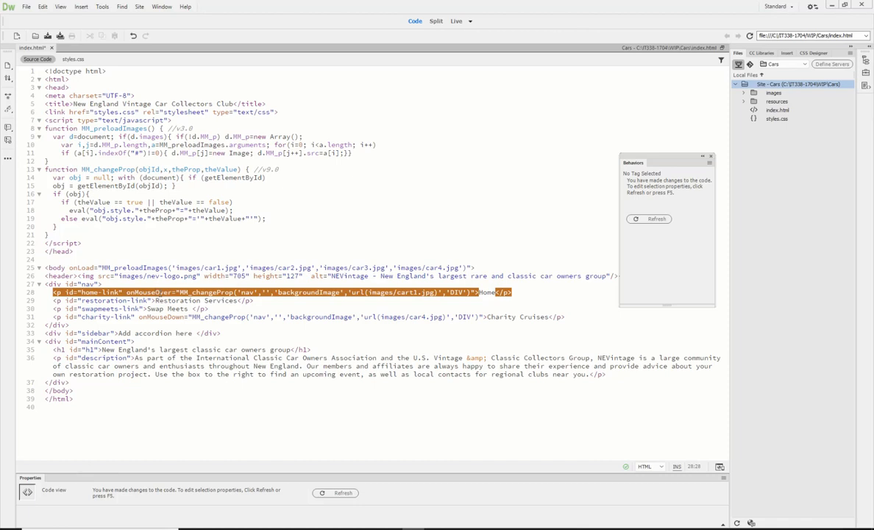
Try changing the Home paragraph's event attribute to onMouseDown directly in the code, and undo that edit.
key("BackSpace")
key("BackSpace")
key("BackSpace")
key("BackSpace")
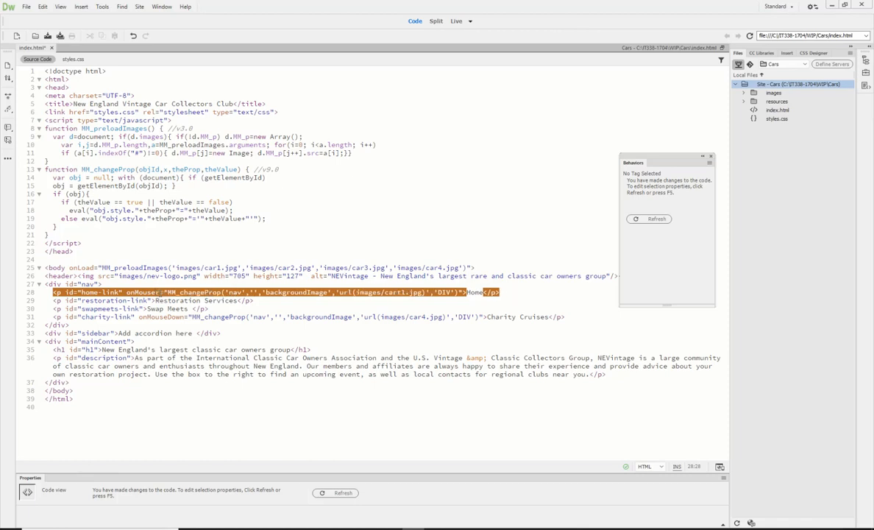
type("Dow")
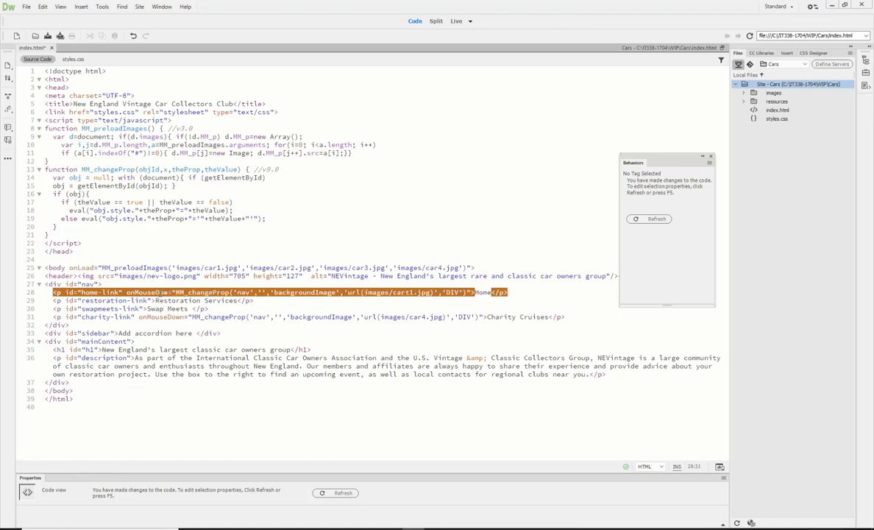
type("n")
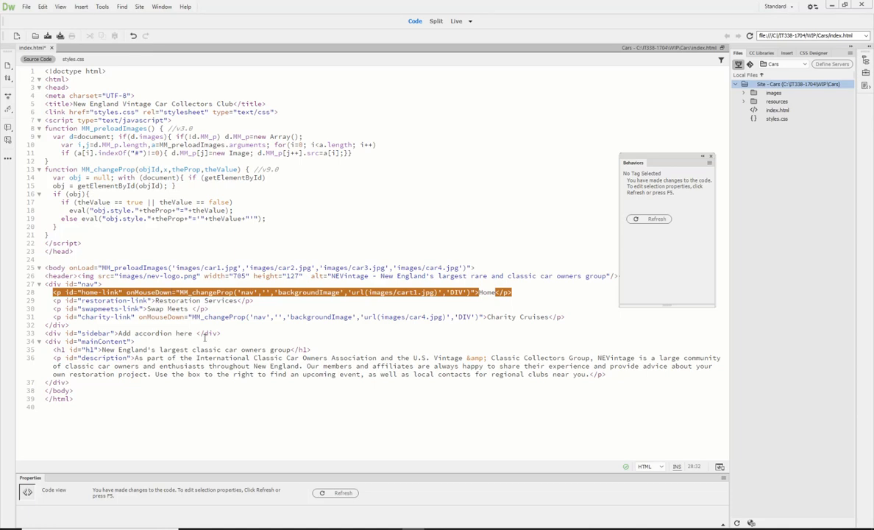
left_click(263, 338)
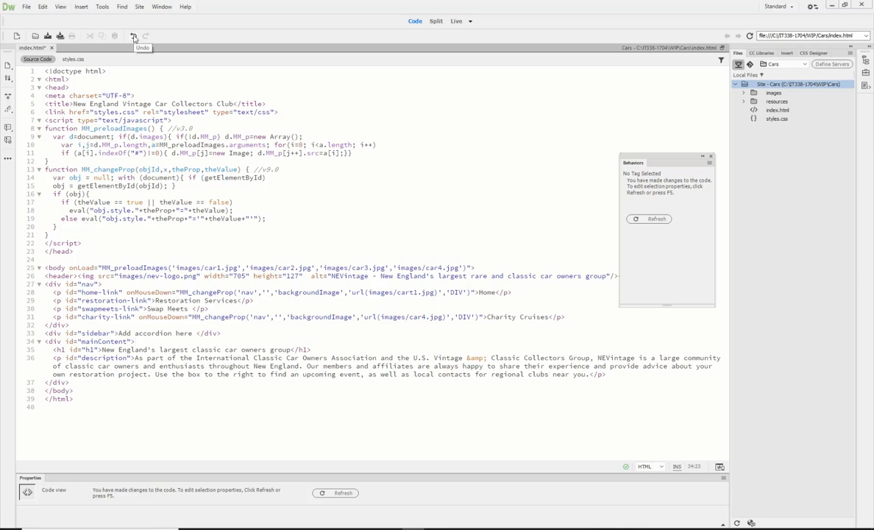
left_click(134, 37)
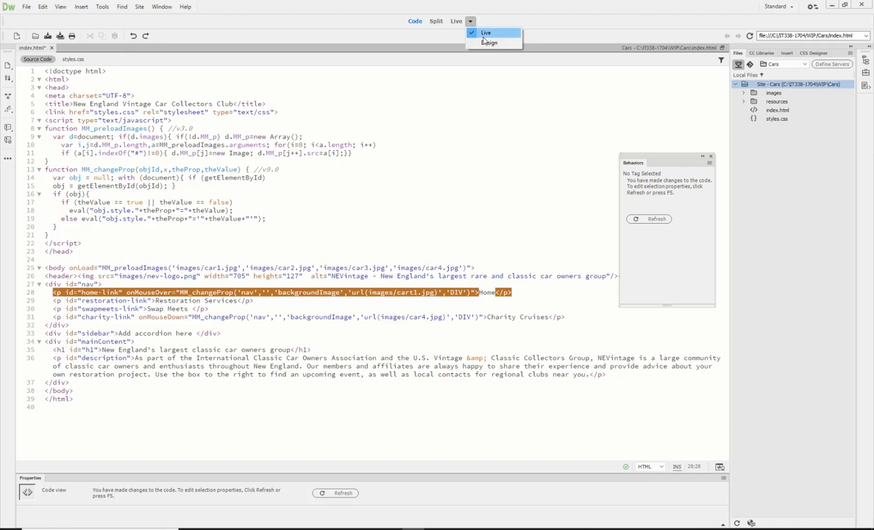
In Design view, set the event of the Home link's Change Property behavior to onMouseDown and save the page.
left_click(488, 42)
left_click(460, 22)
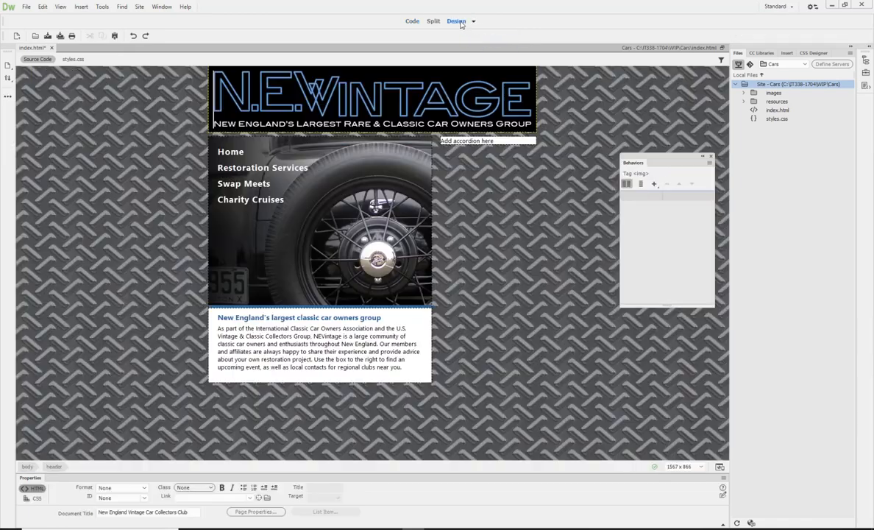
left_click(225, 152)
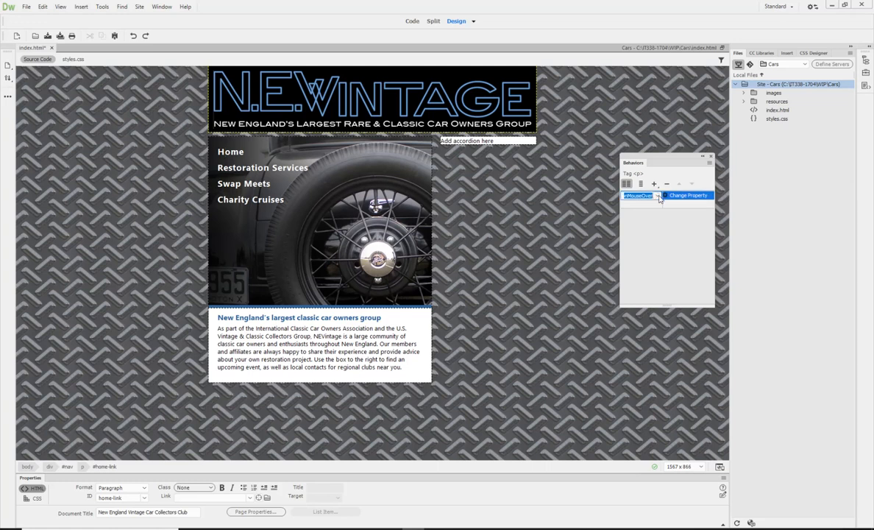
left_click(657, 195)
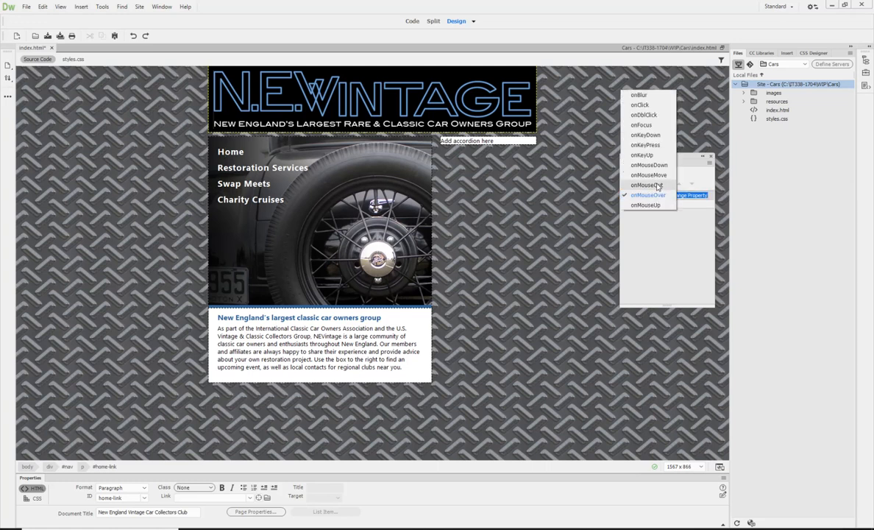
left_click(648, 165)
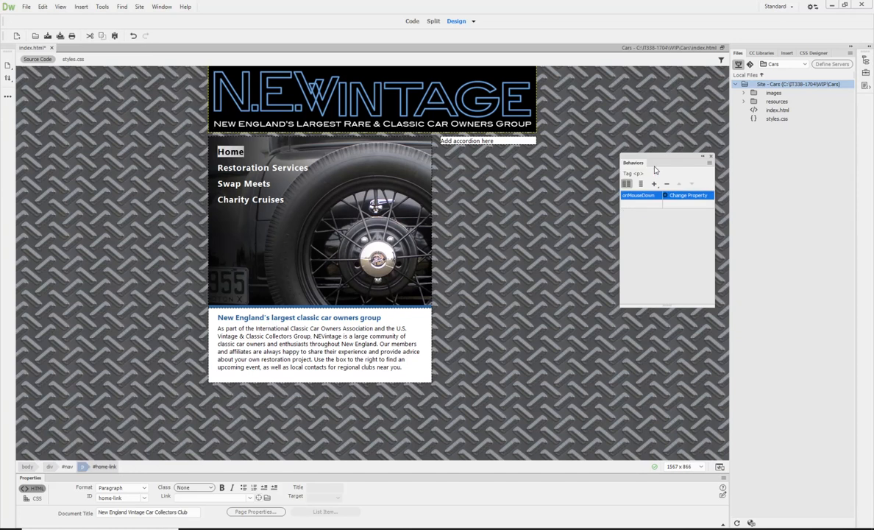
left_click(47, 35)
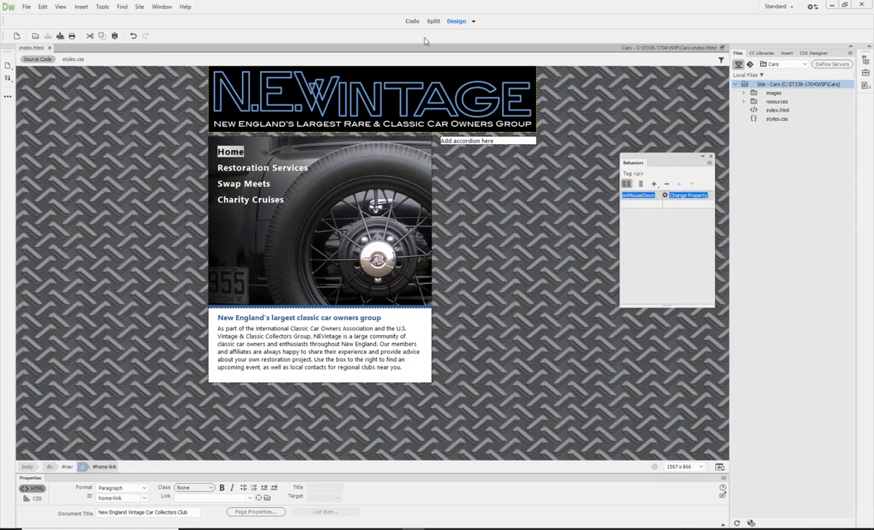
Preview the page in Live view and test the Home link's background image change.
left_click(473, 21)
left_click(482, 33)
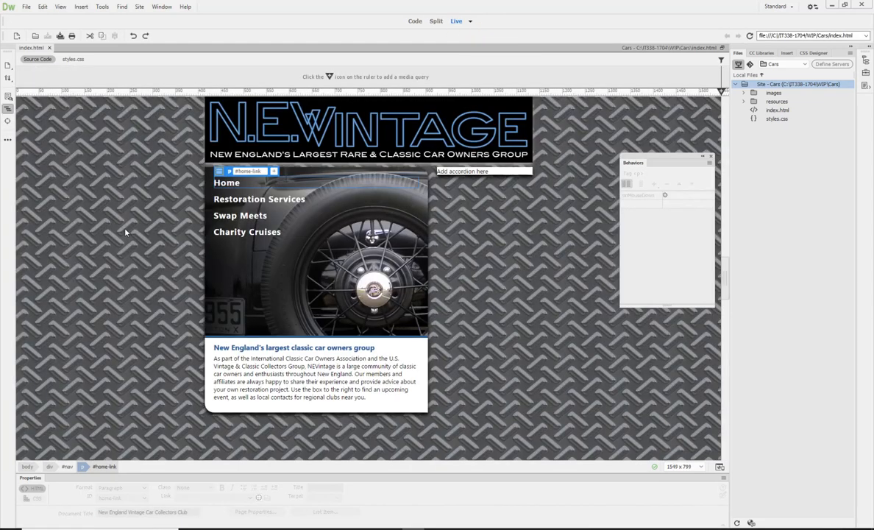
left_click(231, 184)
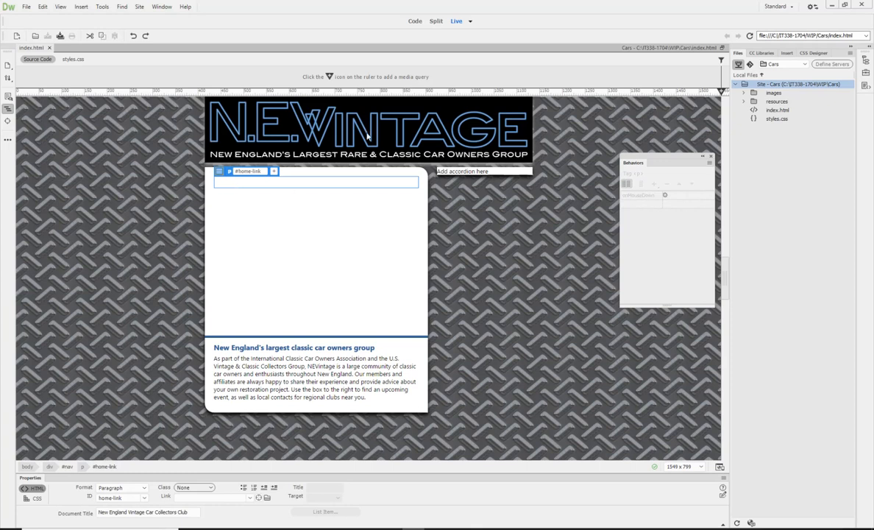
Select the Charity Cruises link in Design view, then test its background image change in Live view.
left_click(472, 23)
left_click(486, 43)
left_click(241, 201)
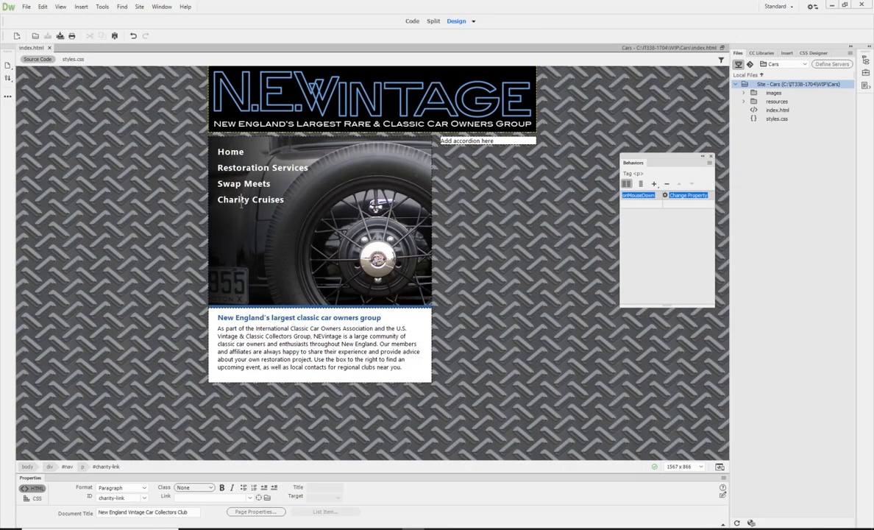
left_click(473, 22)
left_click(479, 33)
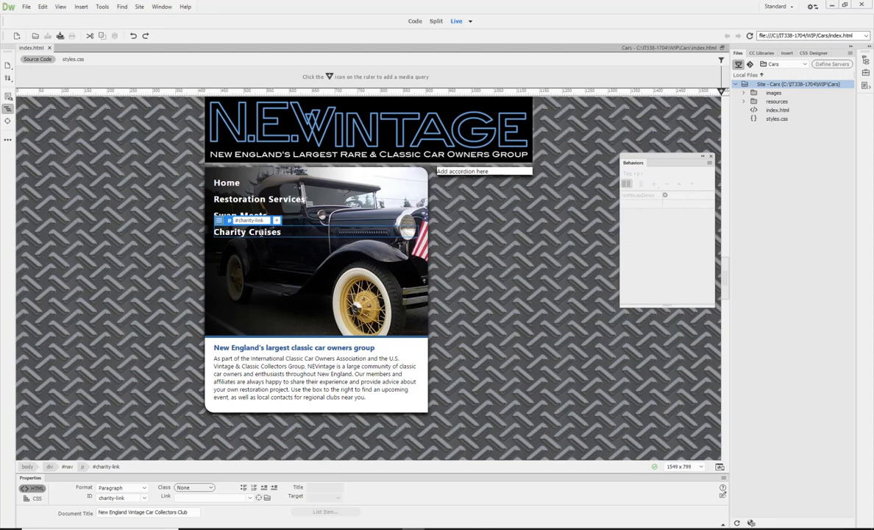
left_click(471, 21)
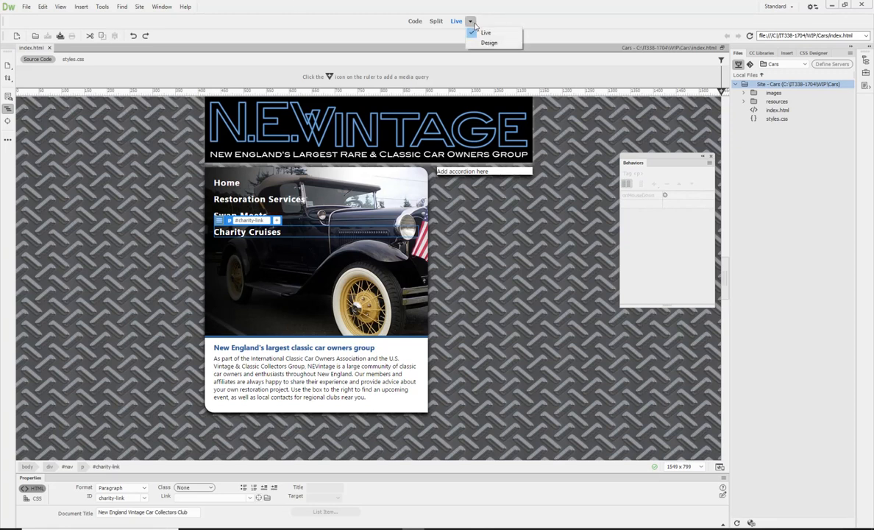
left_click(486, 32)
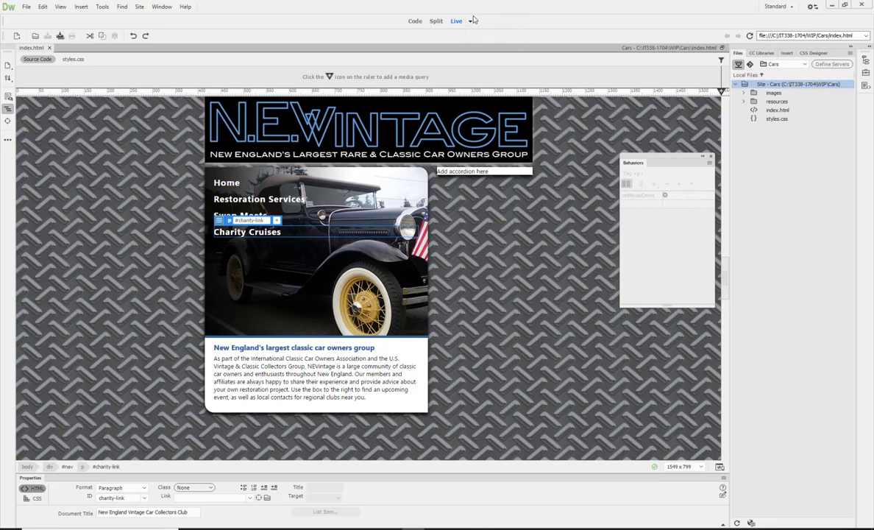
Check the image path in the Home paragraph's Change Property behavior against the file names in the site's images folder.
left_click(472, 21)
left_click(485, 43)
left_click(223, 151)
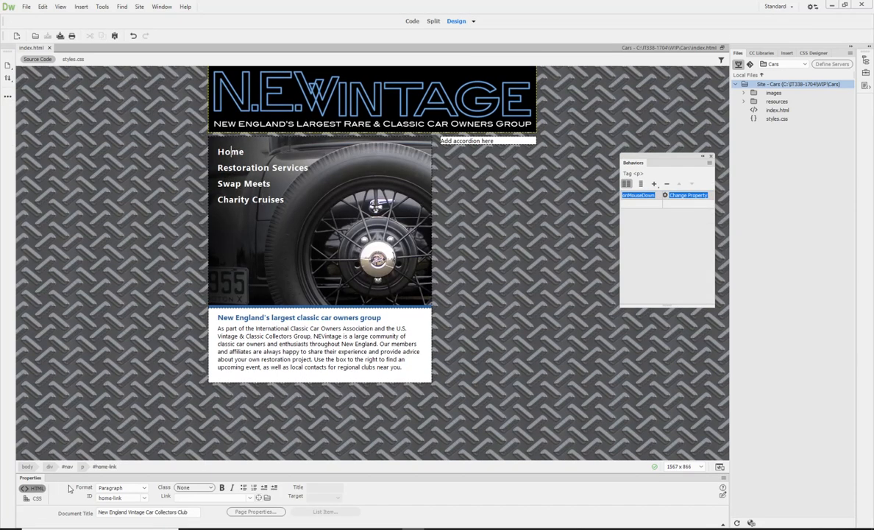
left_click(82, 466)
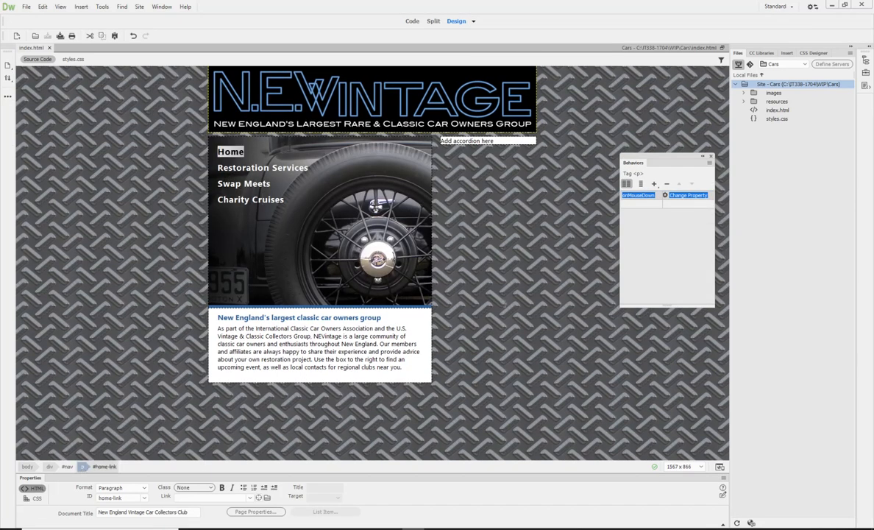
left_click(692, 196)
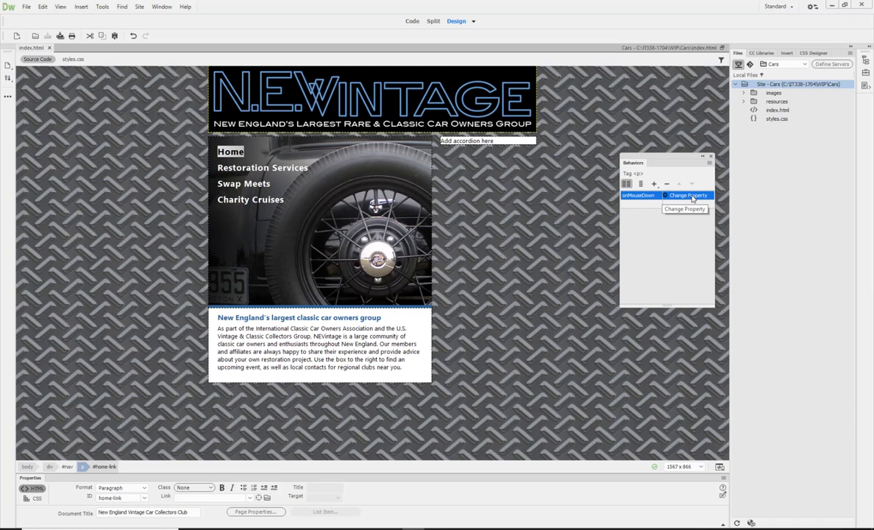
double_click(690, 196)
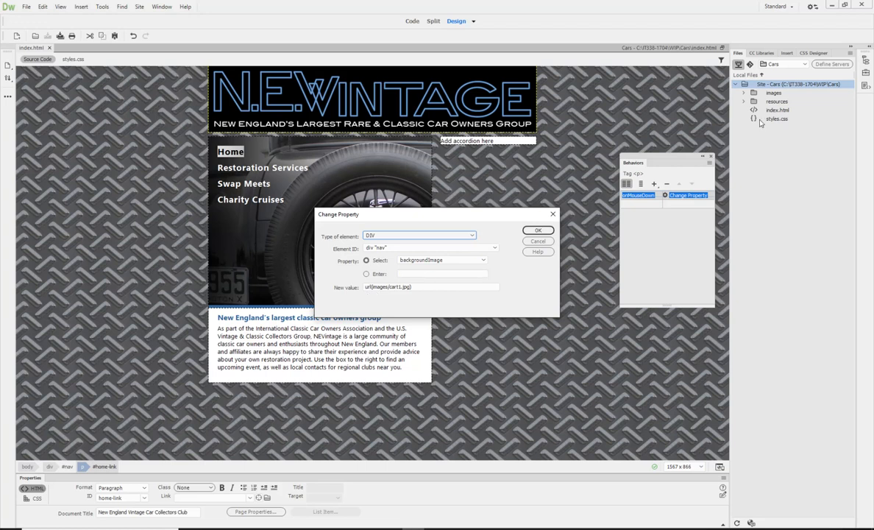
left_click(743, 93)
left_click(528, 244)
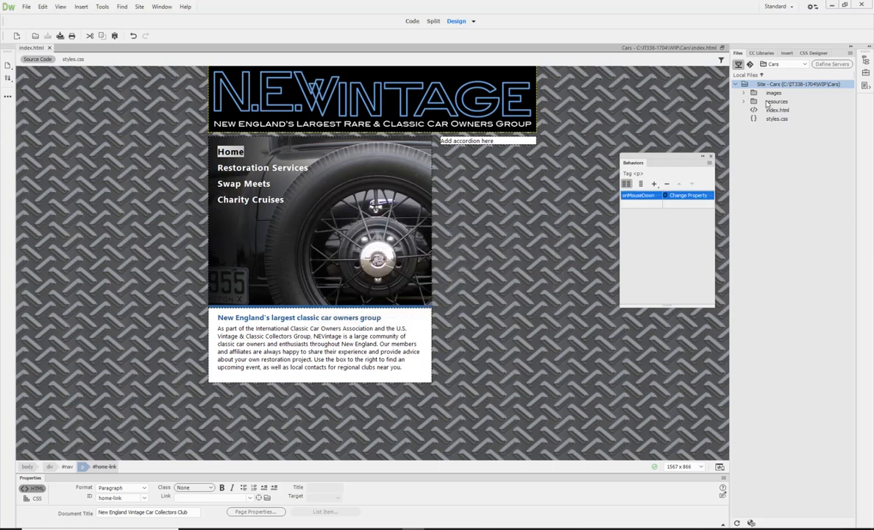
left_click(745, 94)
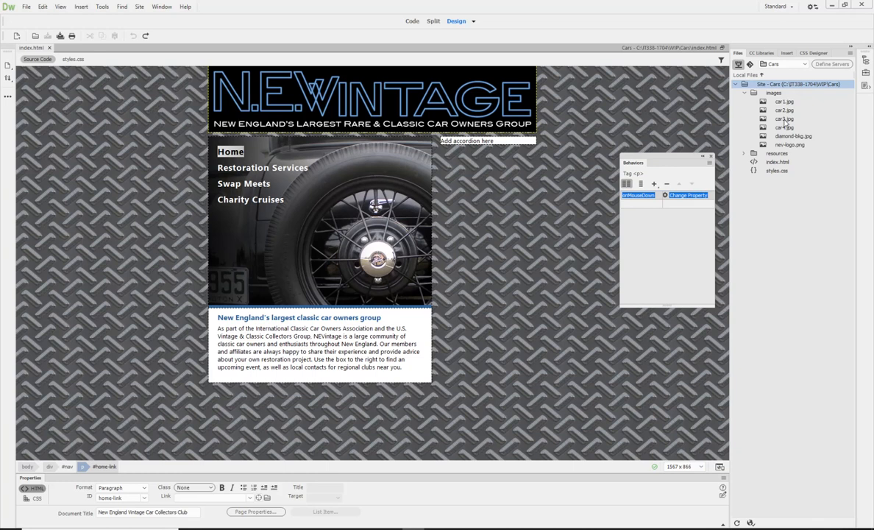
Correct the new value in the Home link's Change Property behavior to url(images/car1.jpg).
double_click(699, 197)
left_click(395, 286)
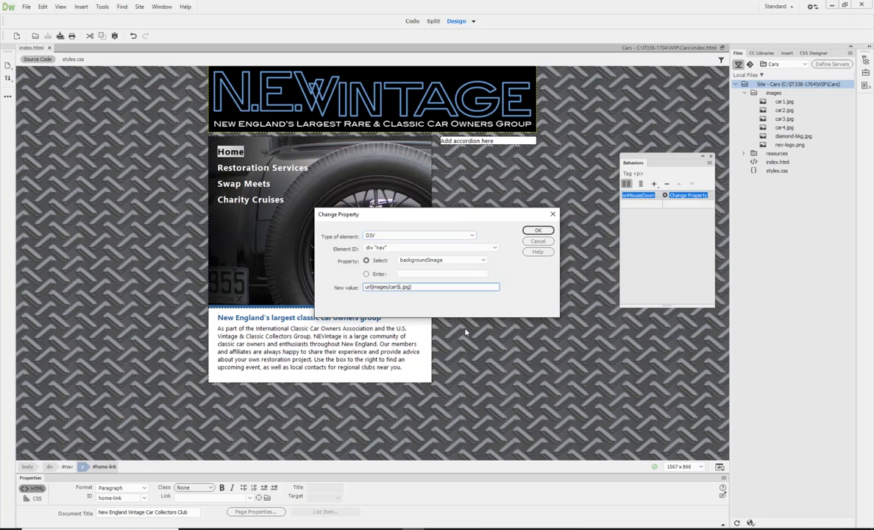
key("BackSpace")
left_click(538, 231)
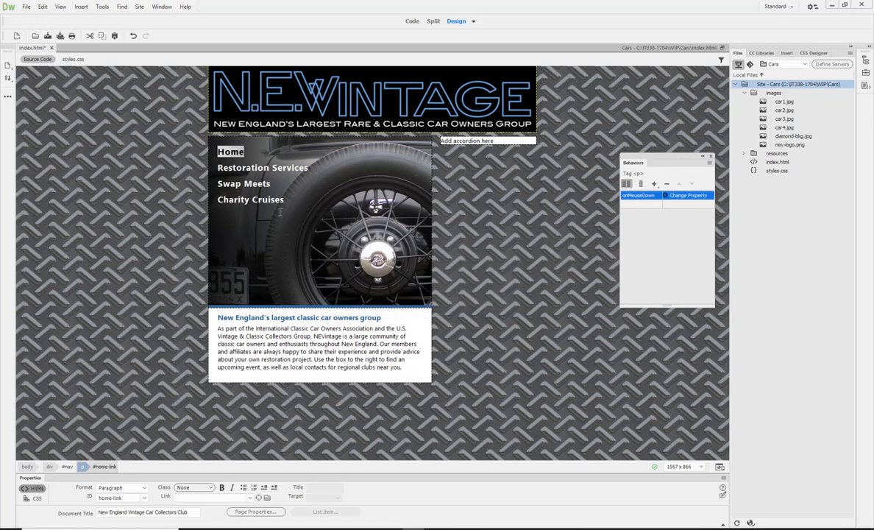
Add a Change Property behavior to the Restoration Services paragraph that sets the nav div's backgroundImage to url(images/car2.jpg).
left_click(239, 168)
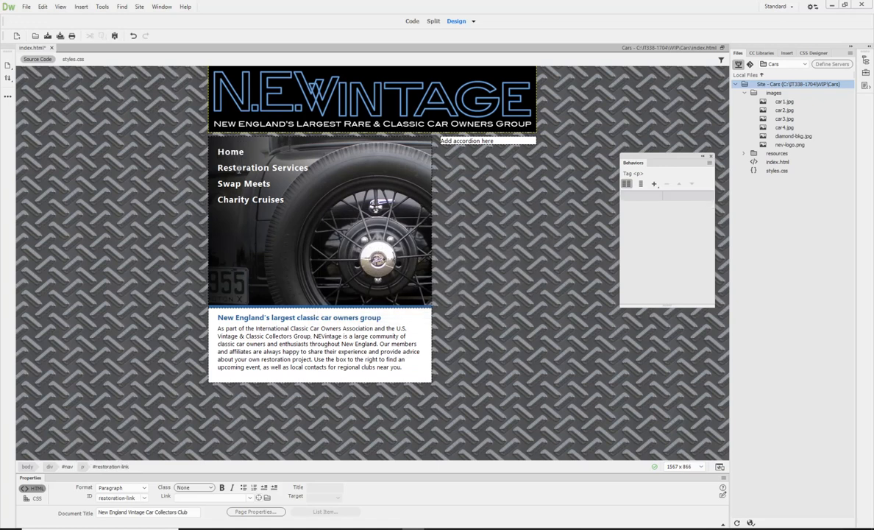
left_click(82, 467)
left_click(655, 184)
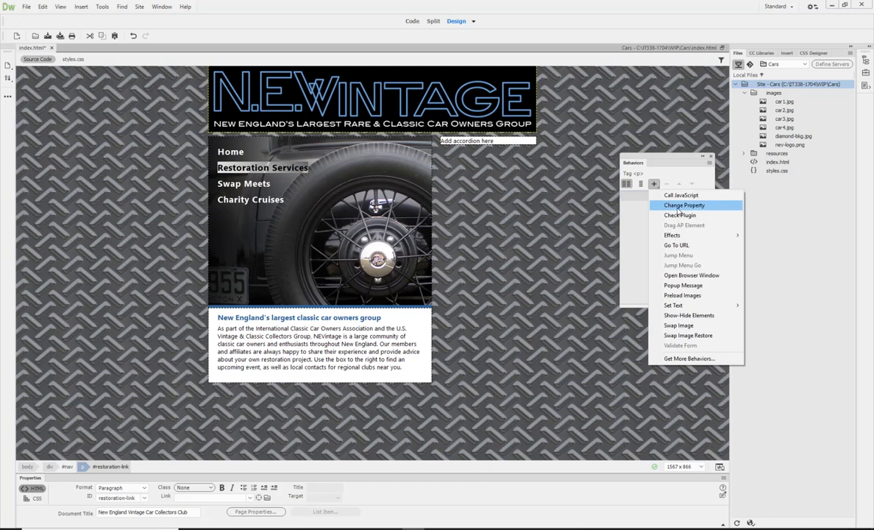
left_click(678, 207)
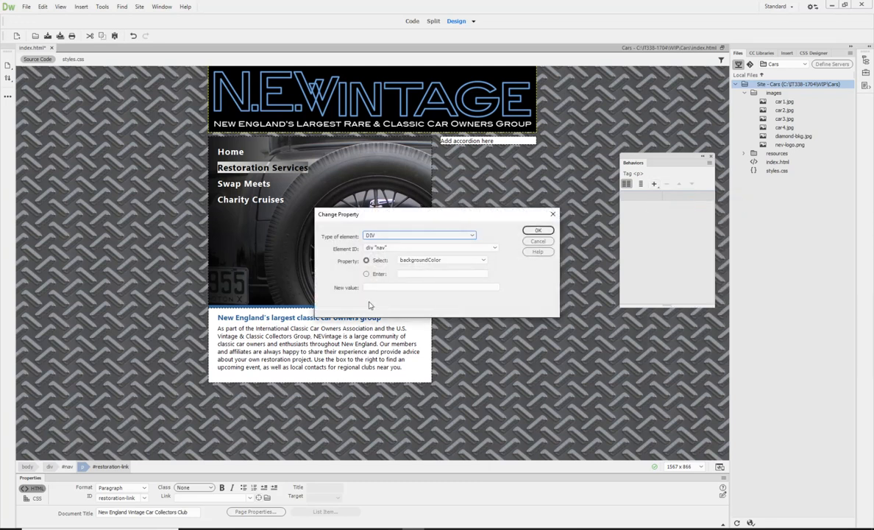
left_click(449, 259)
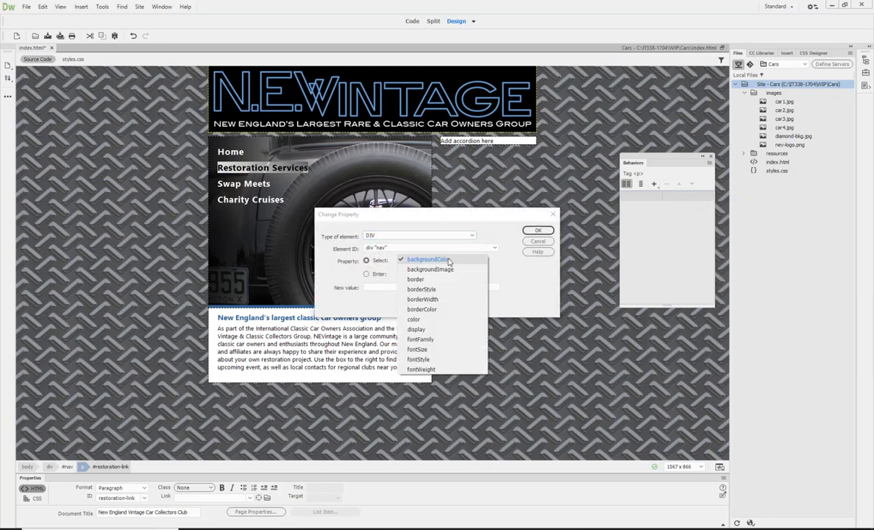
left_click(443, 269)
left_click(373, 286)
type("url")
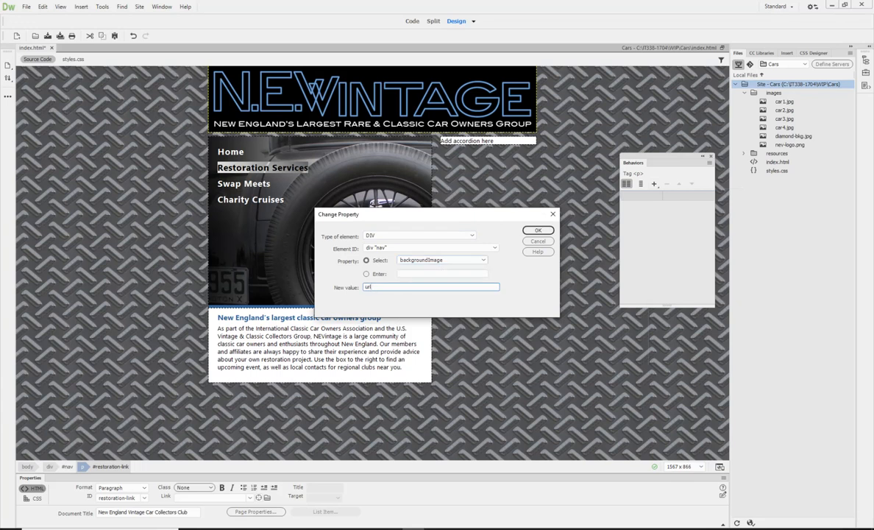
type("(images/car2.jpg)")
left_click(539, 231)
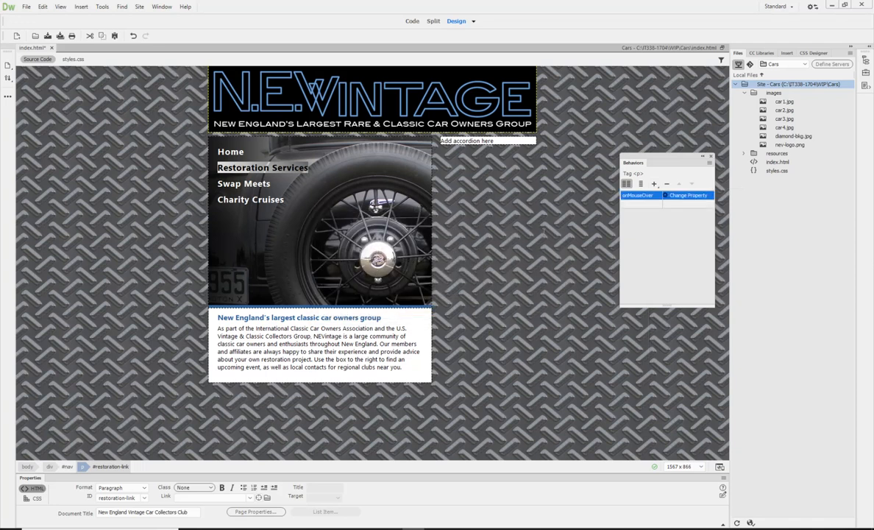
Set the event of the Restoration Services Change Property behavior to onMouseDown.
left_click(653, 197)
left_click(653, 196)
left_click(649, 165)
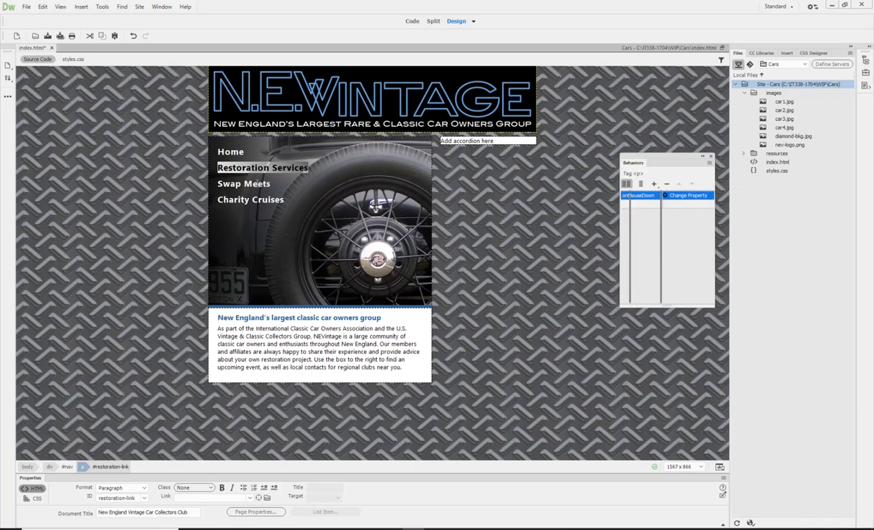
Add a Change Property behavior to the Swap Meets paragraph that sets the nav div's backgroundImage to url(images/car3.jpg).
left_click(258, 184)
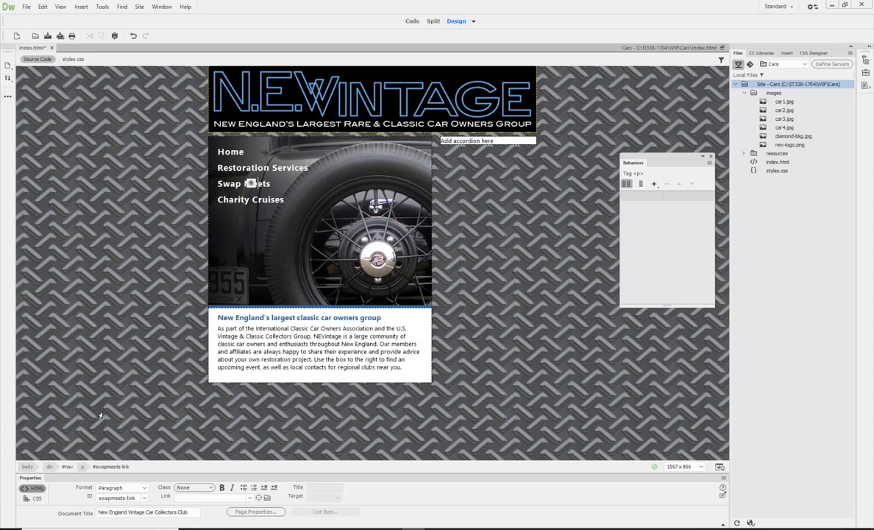
left_click(83, 466)
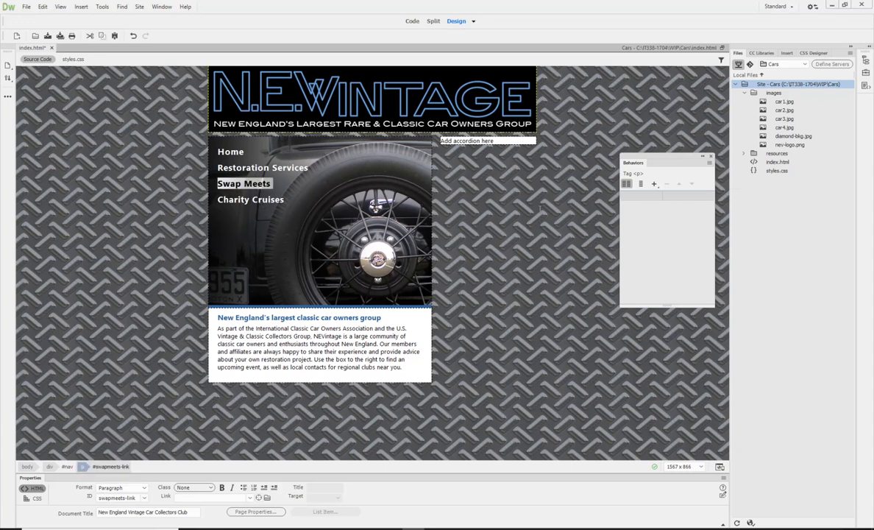
left_click(653, 184)
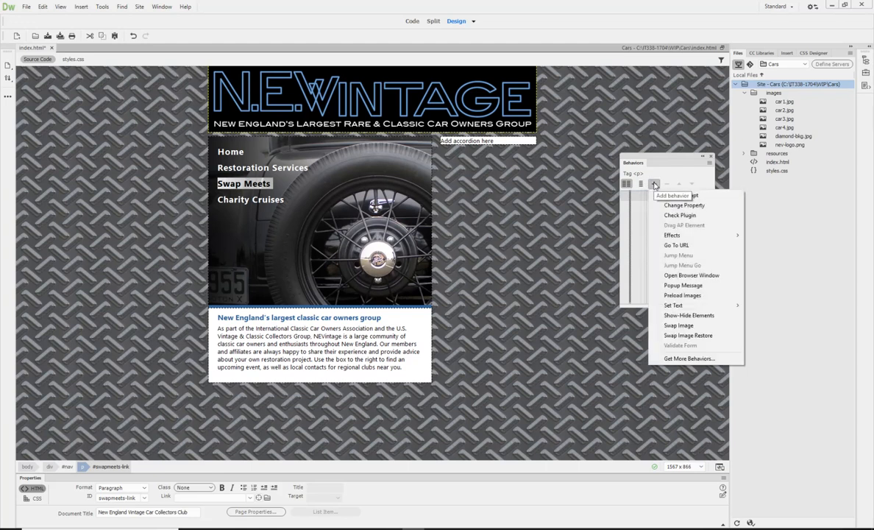
left_click(676, 206)
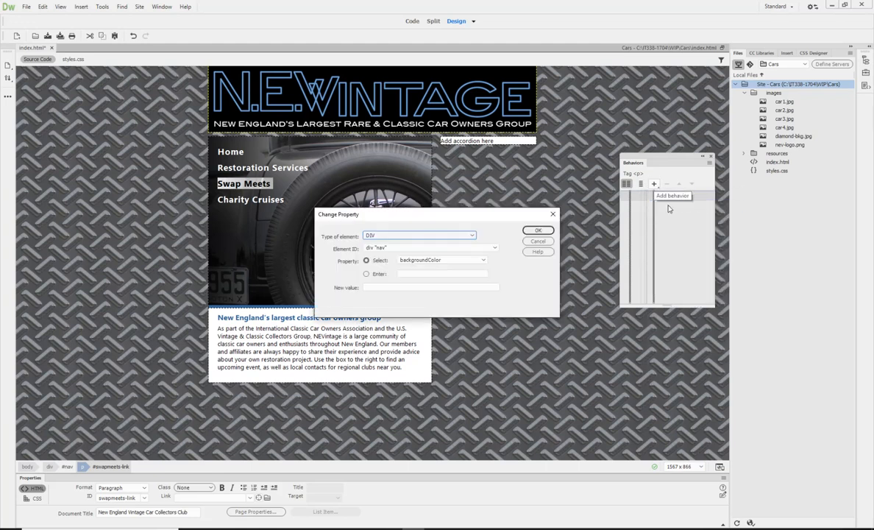
left_click(431, 260)
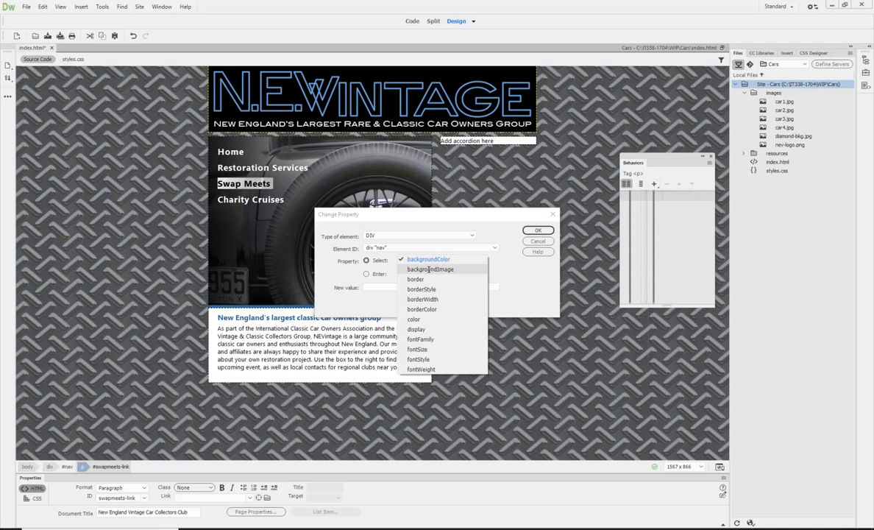
left_click(429, 269)
left_click(378, 288)
type("ur")
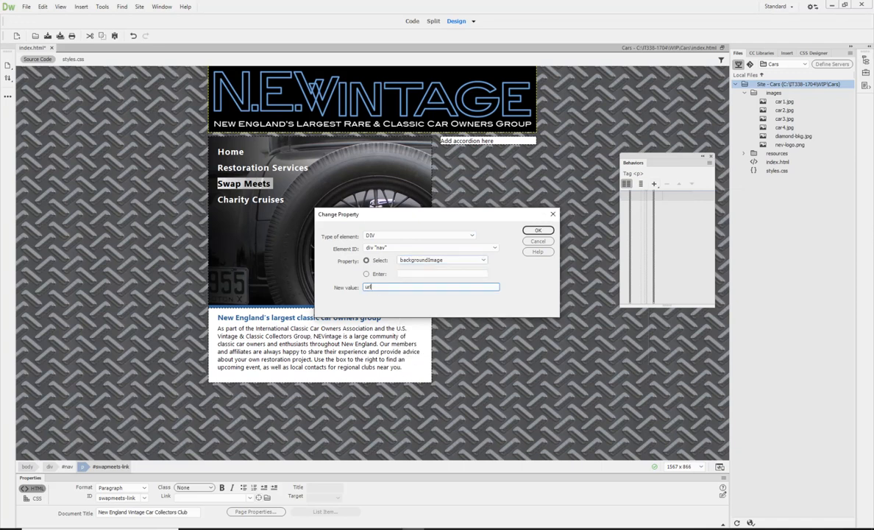
type("l(images/car3.jpg)")
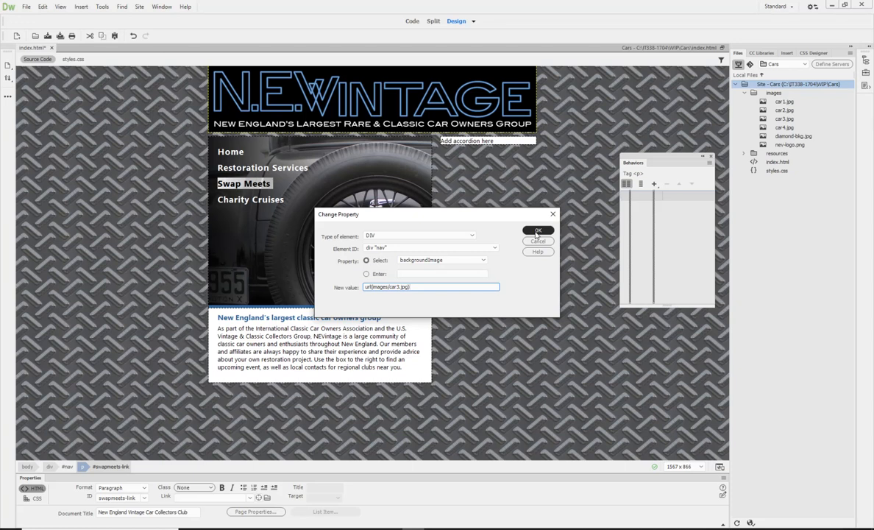
left_click(536, 231)
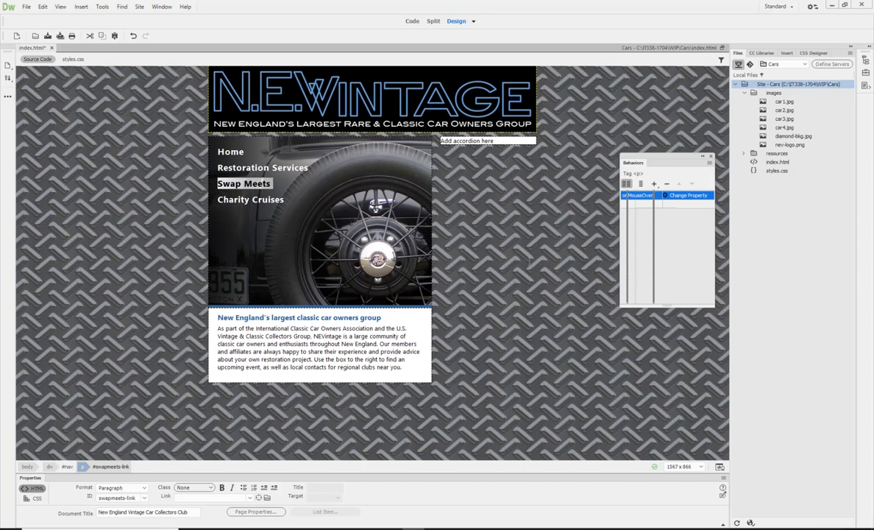
Test the background image changes of the Home, Restoration Services and Charity Cruises links in Live view, and return to Design view.
left_click(474, 22)
left_click(476, 30)
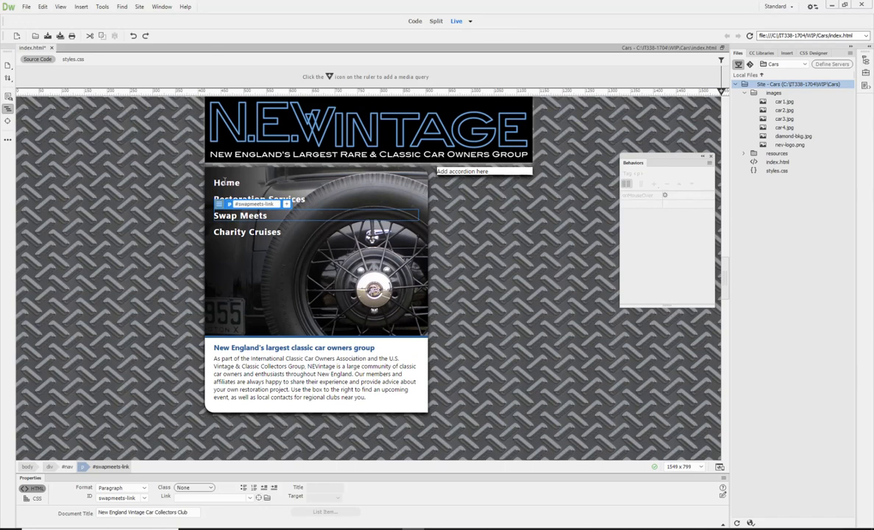
left_click(225, 184)
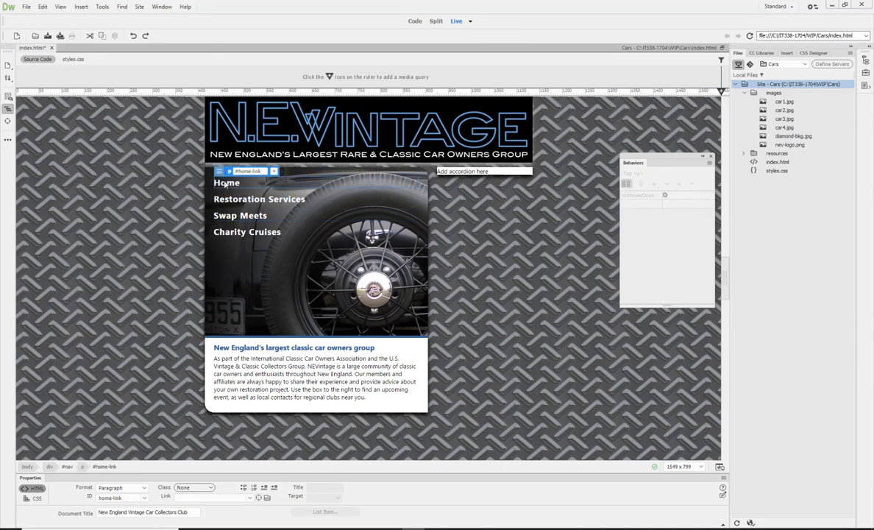
left_click(240, 200)
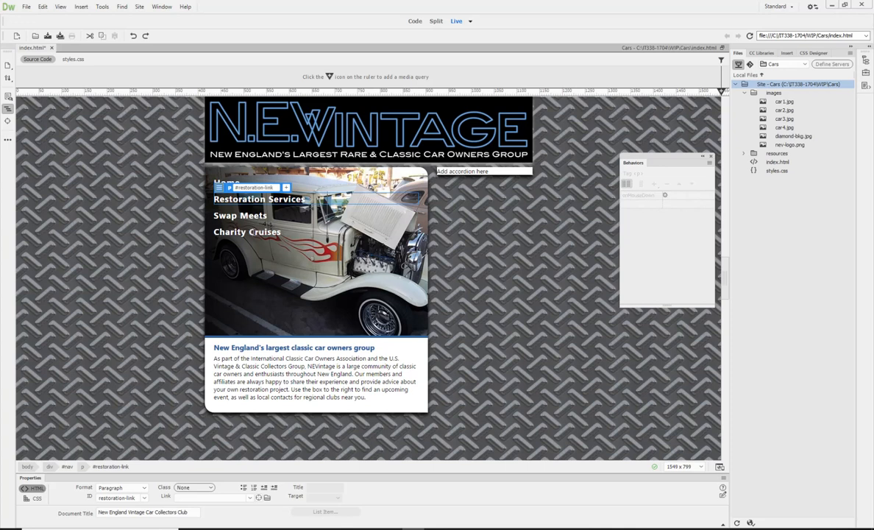
left_click(252, 233)
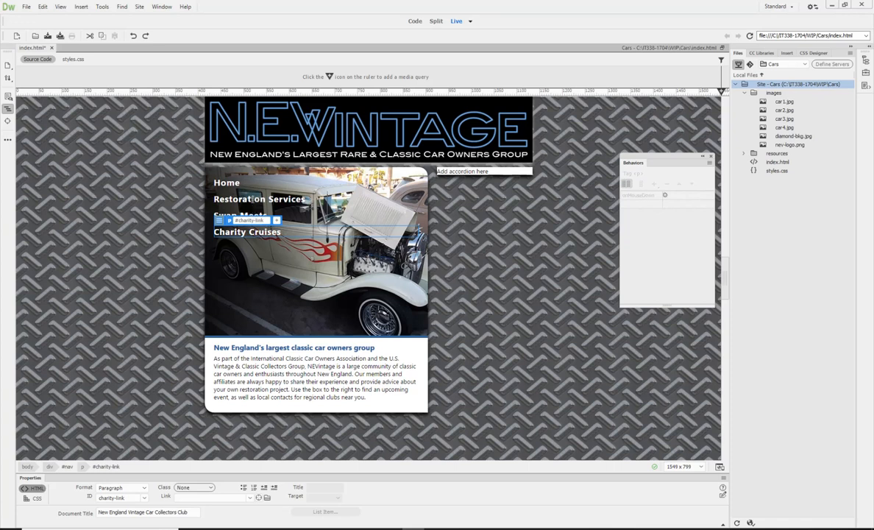
left_click(226, 184)
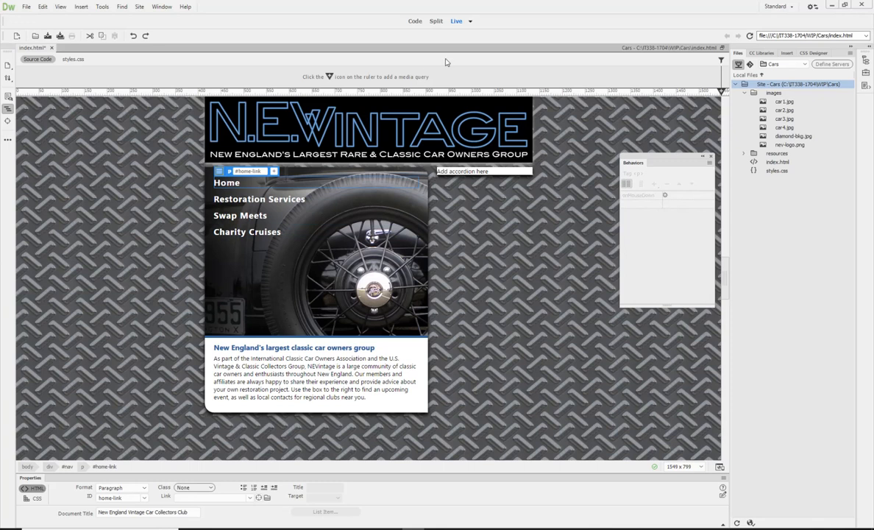
left_click(470, 22)
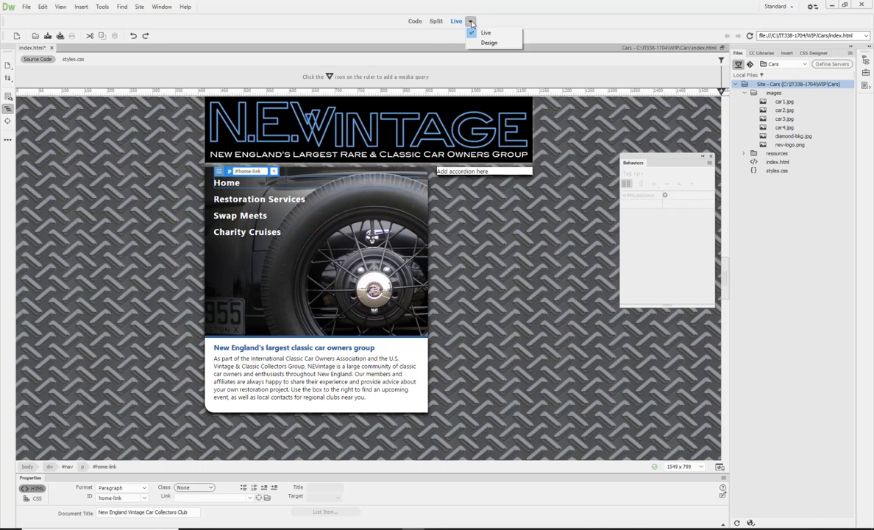
left_click(488, 42)
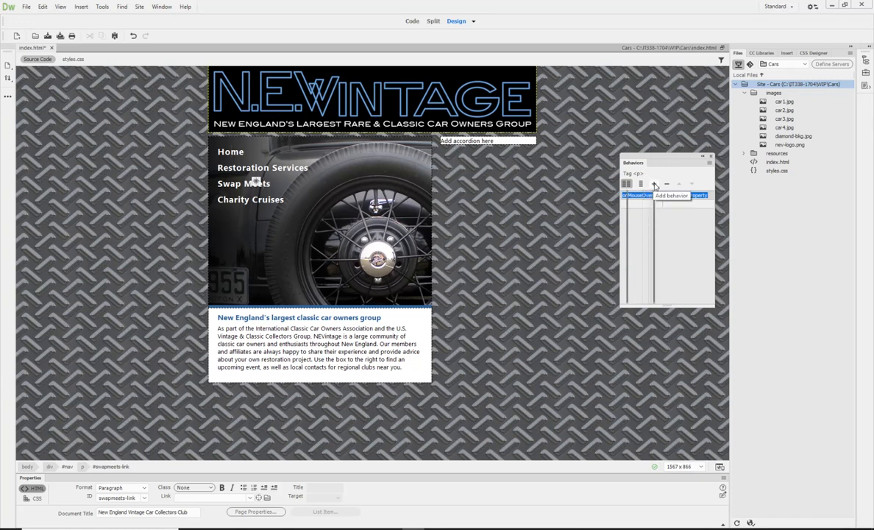
Add a second Change Property behavior to the Swap Meets paragraph that sets the nav div's backgroundImage to url(images.car1).
left_click(654, 184)
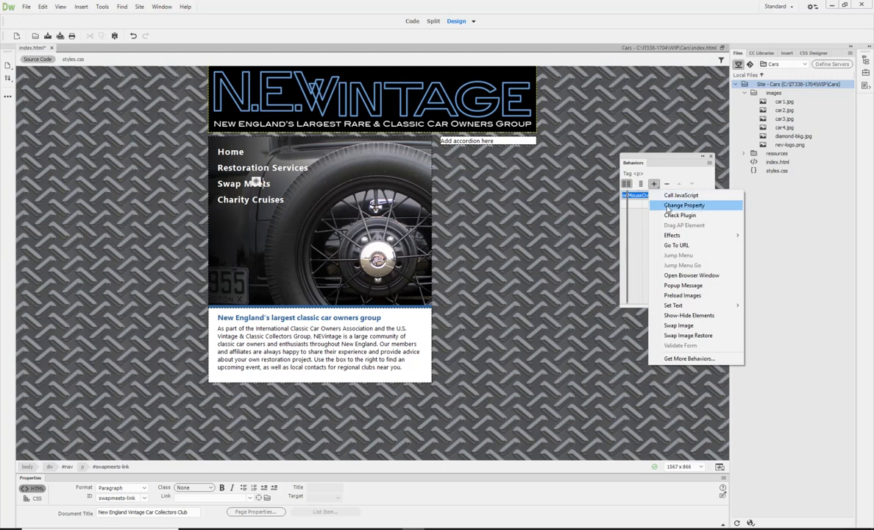
left_click(681, 206)
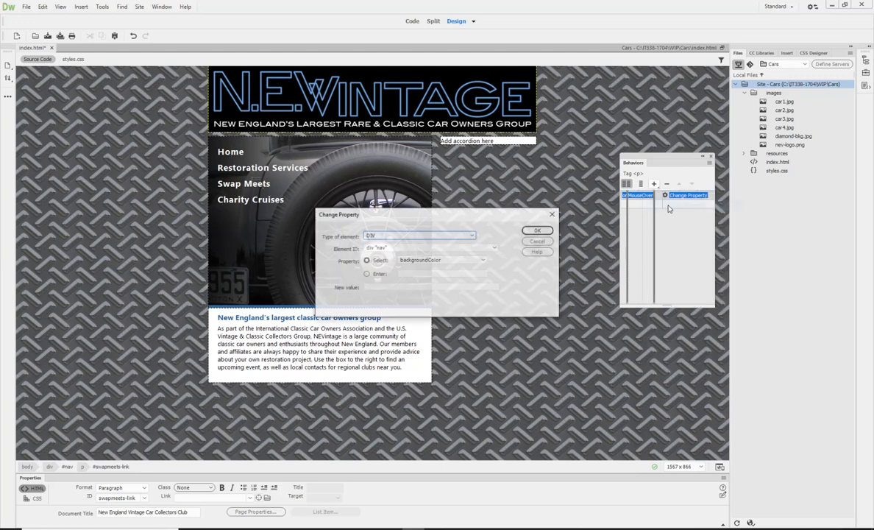
left_click(471, 261)
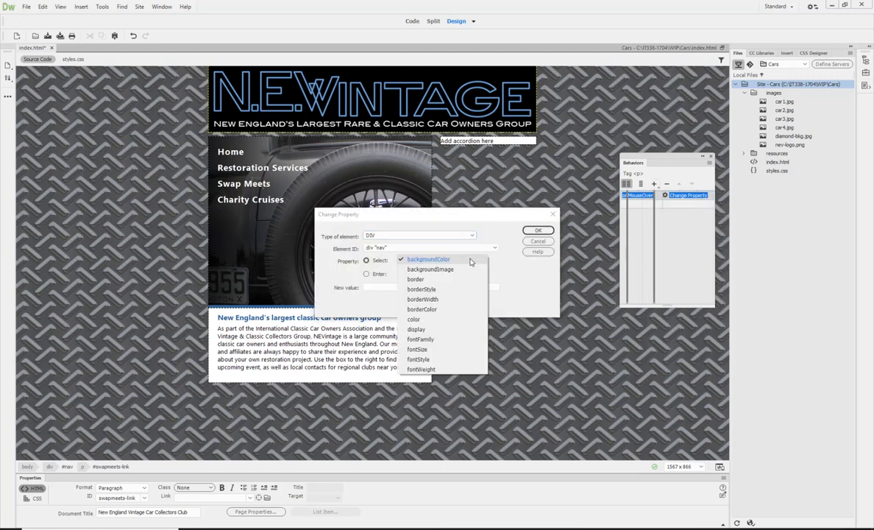
left_click(431, 270)
left_click(386, 287)
type("u")
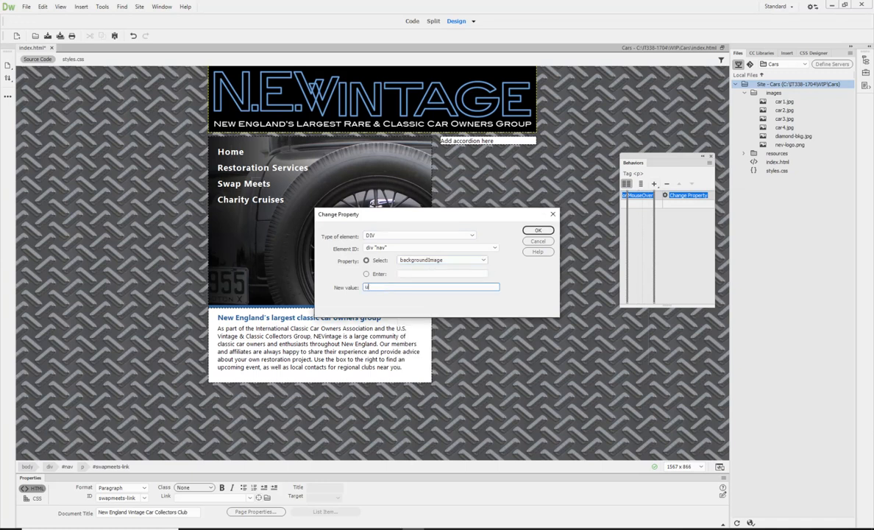
type("rl(images/car1")
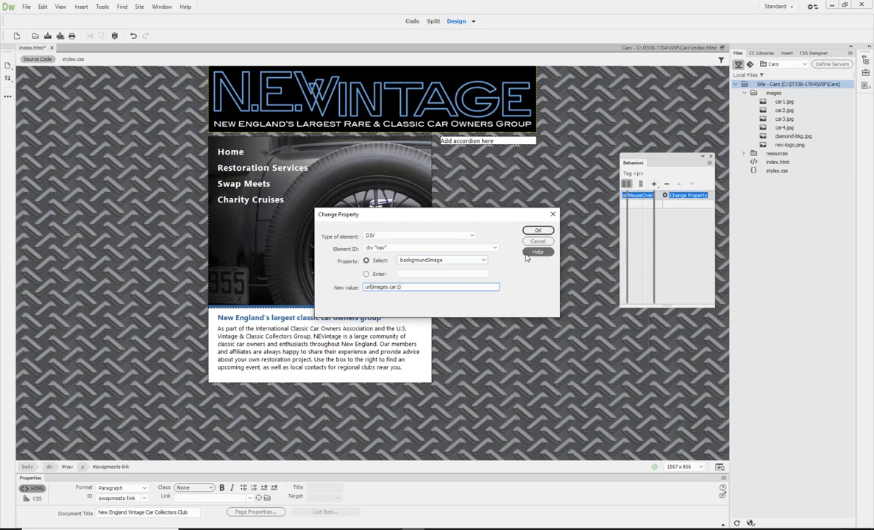
left_click(540, 231)
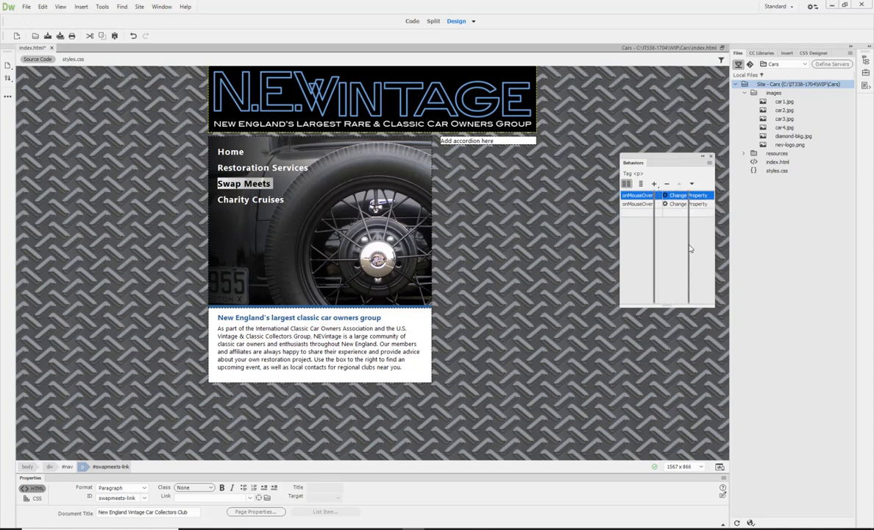
Check which image the first onMouseOver Change Property behavior of the Swap Meets paragraph uses.
left_click(654, 197)
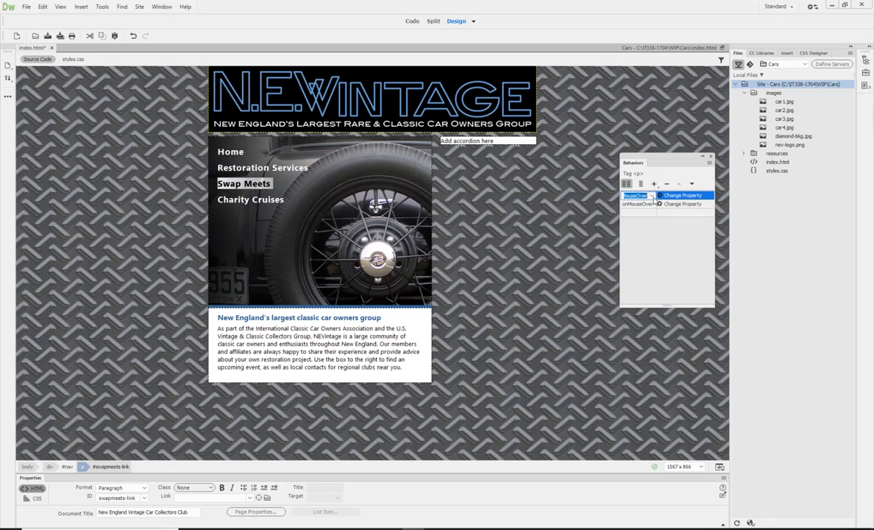
left_click(653, 197)
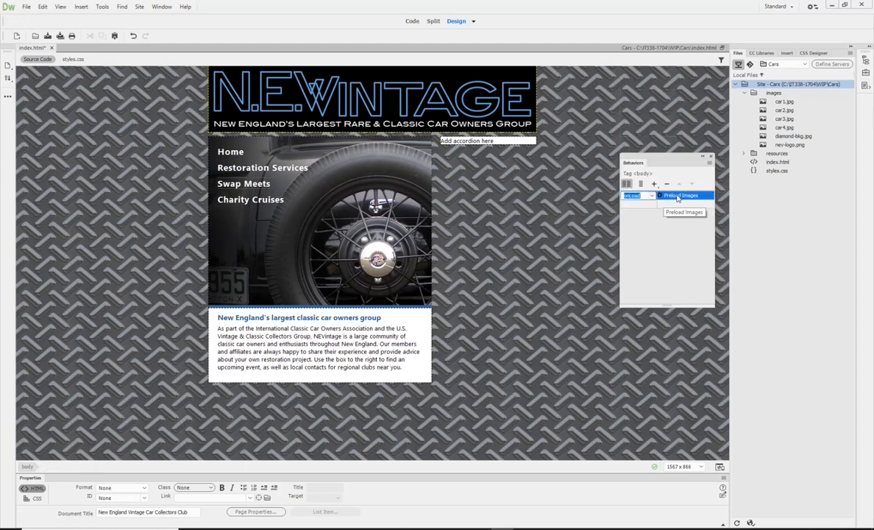
left_click(233, 183)
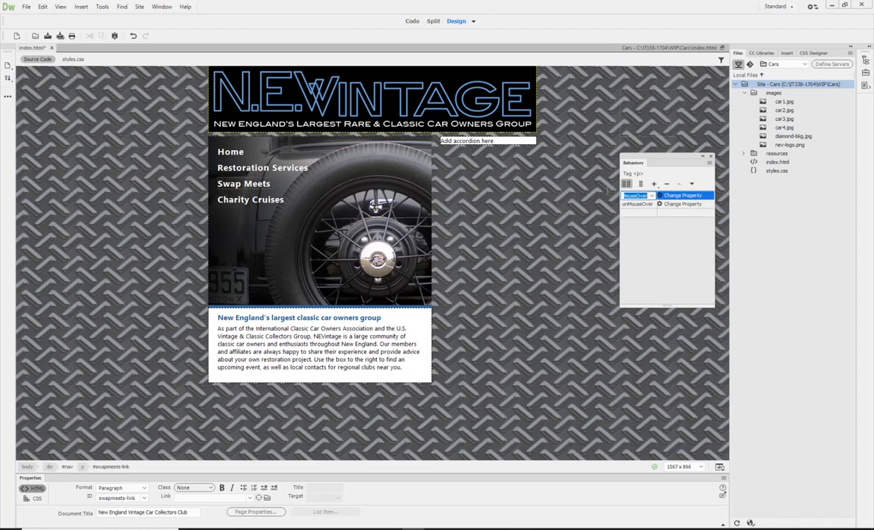
double_click(691, 197)
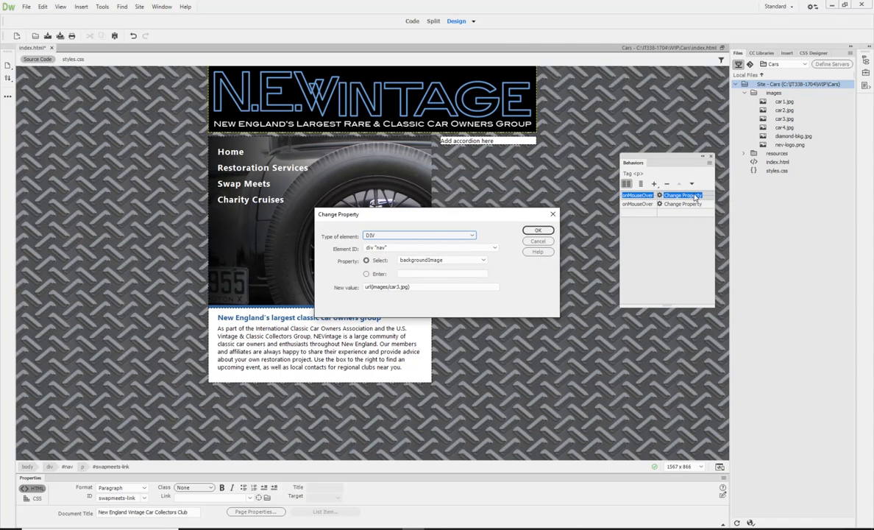
left_click(646, 207)
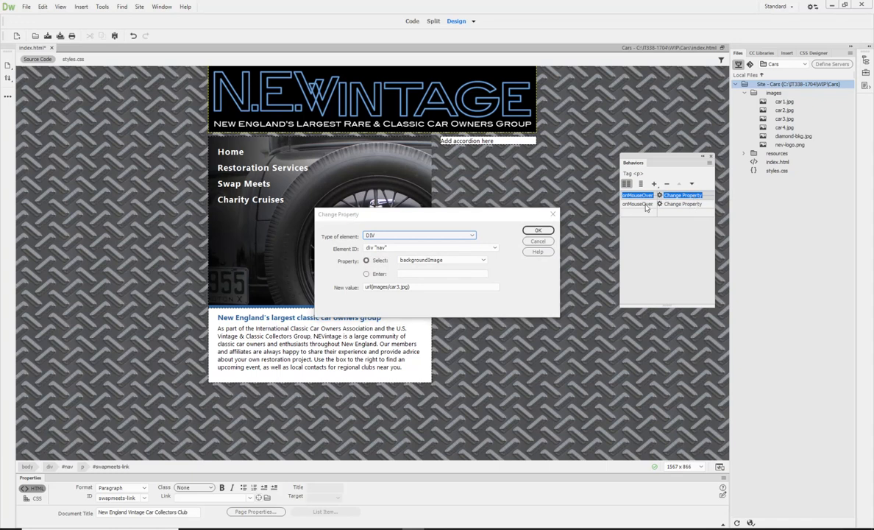
left_click(539, 242)
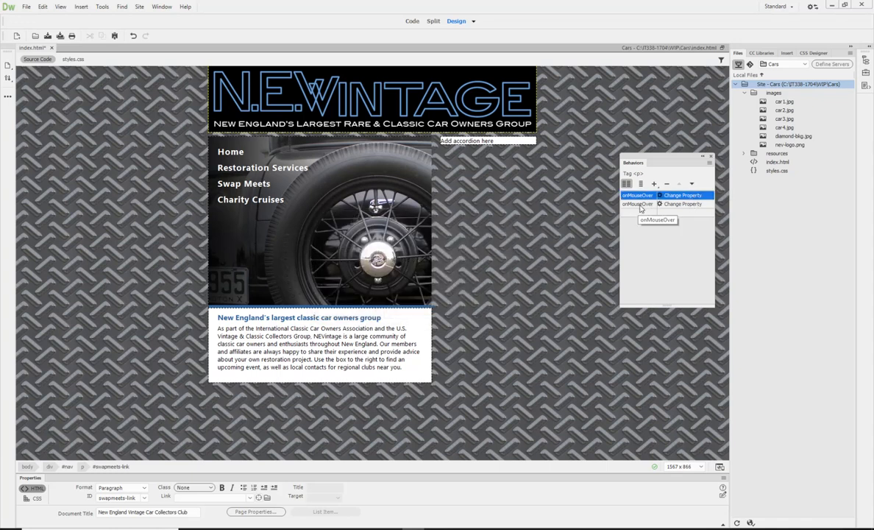
Set the event of the Swap Meets paragraph's added Change Property behavior to onMouseOut.
left_click(648, 204)
left_click(651, 205)
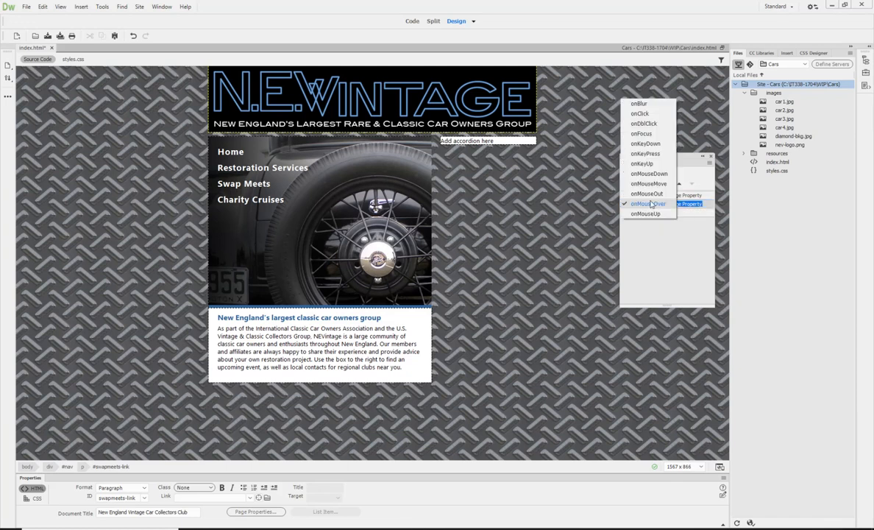
left_click(649, 203)
left_click(642, 322)
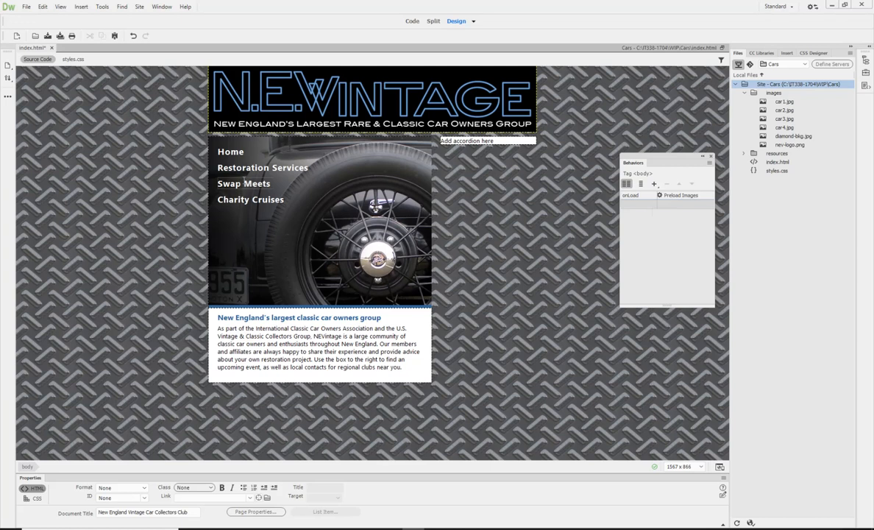
left_click(237, 184)
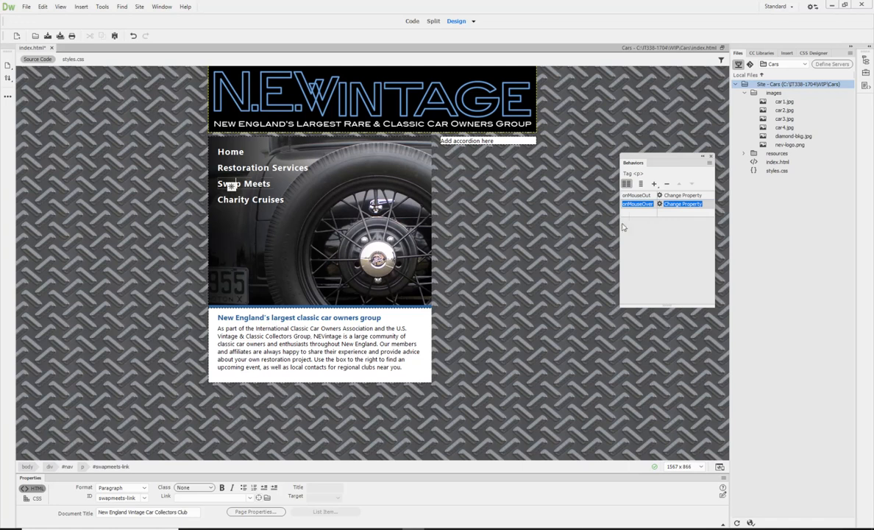
Save the page and test the Restoration Services link and the Swap Meets rollover in Live view.
left_click(45, 35)
left_click(474, 22)
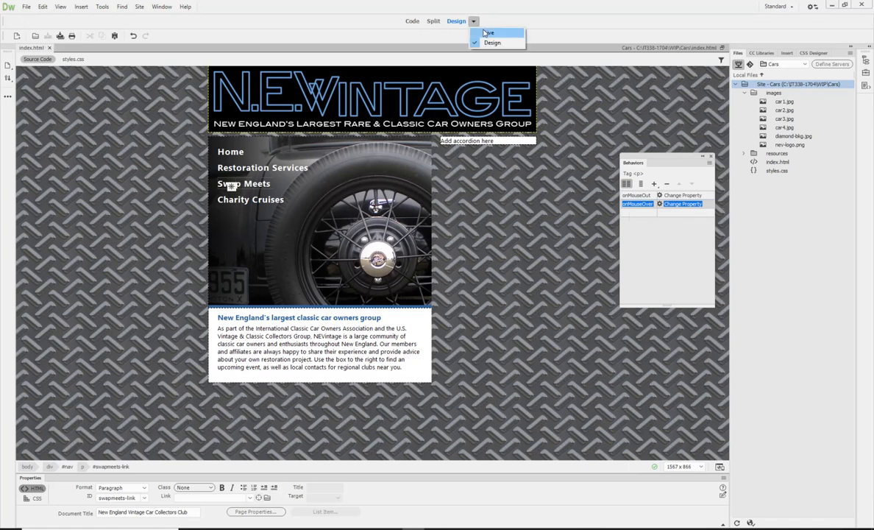
left_click(487, 32)
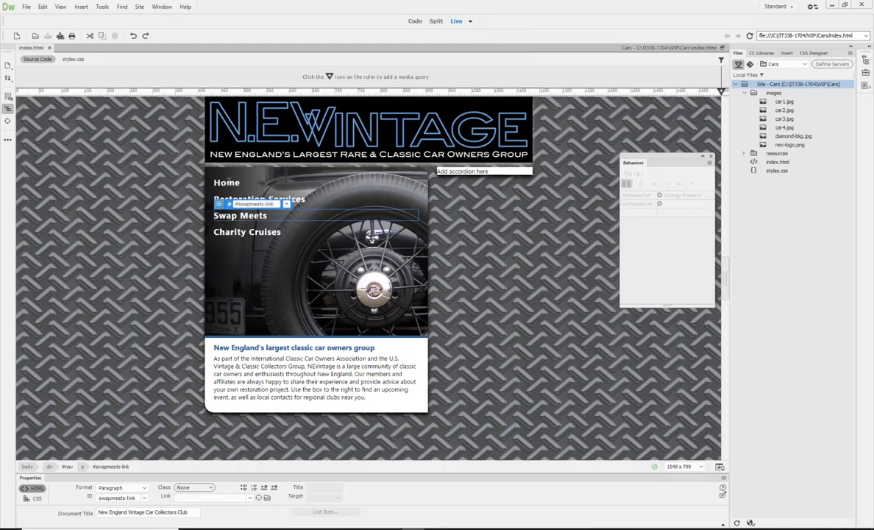
left_click(299, 201)
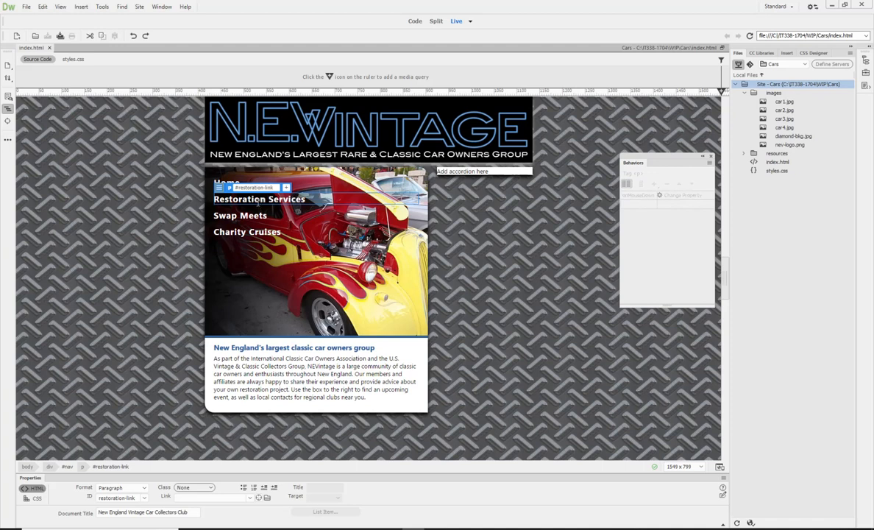
mouse_move(251, 212)
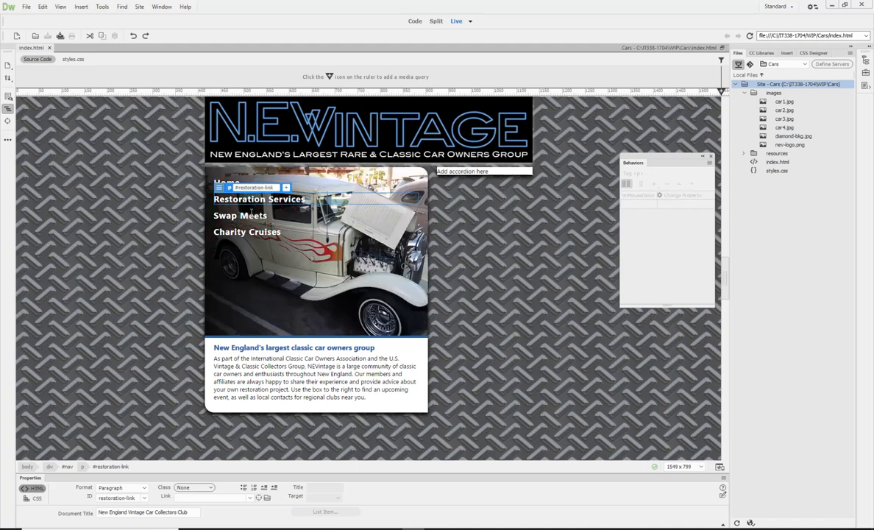
mouse_move(256, 228)
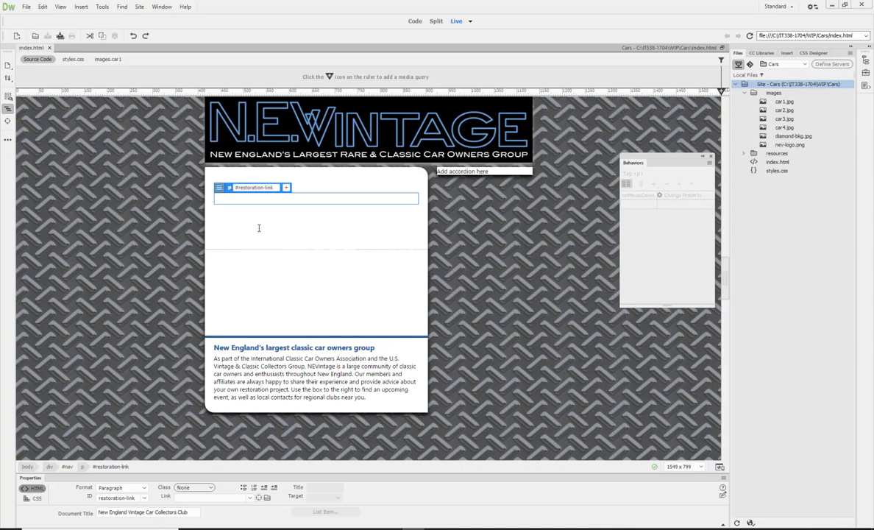
Append .jpg to the car1 image reference in the Swap Meets paragraph's onMouseOut code and save the page.
left_click(414, 22)
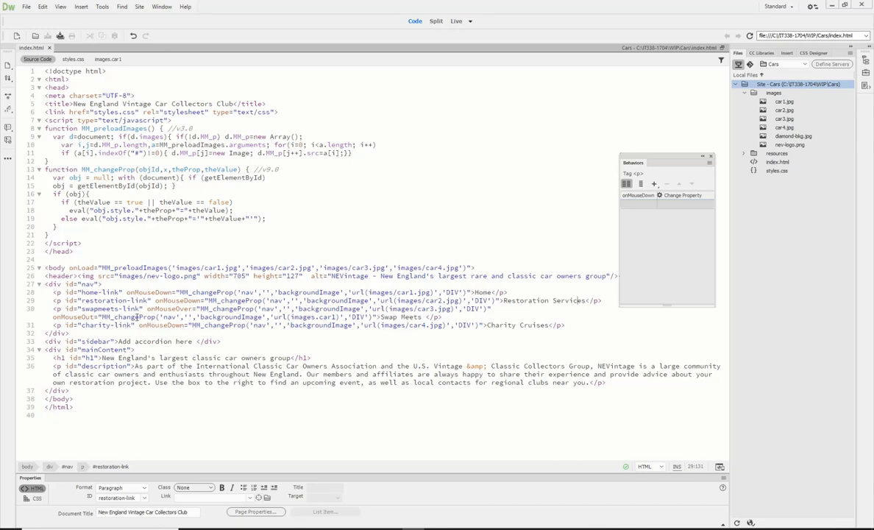
triple_click(332, 316)
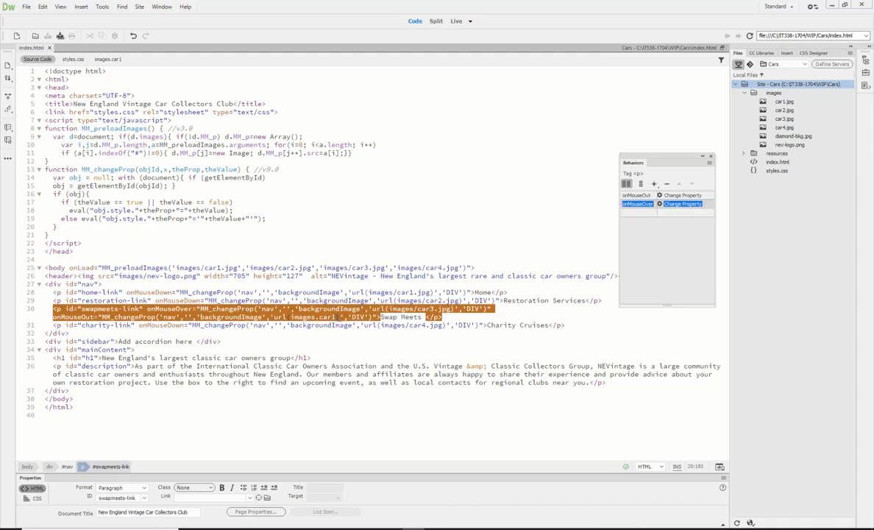
type(".jpg")
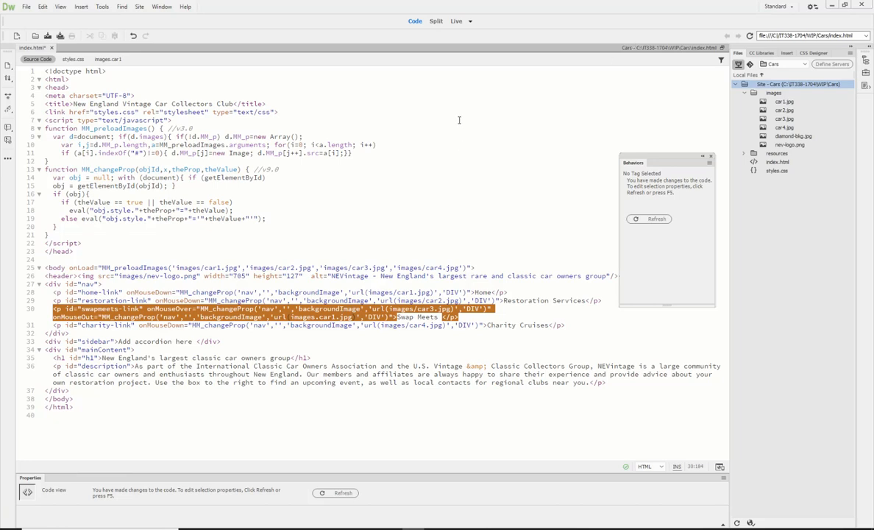
left_click(665, 218)
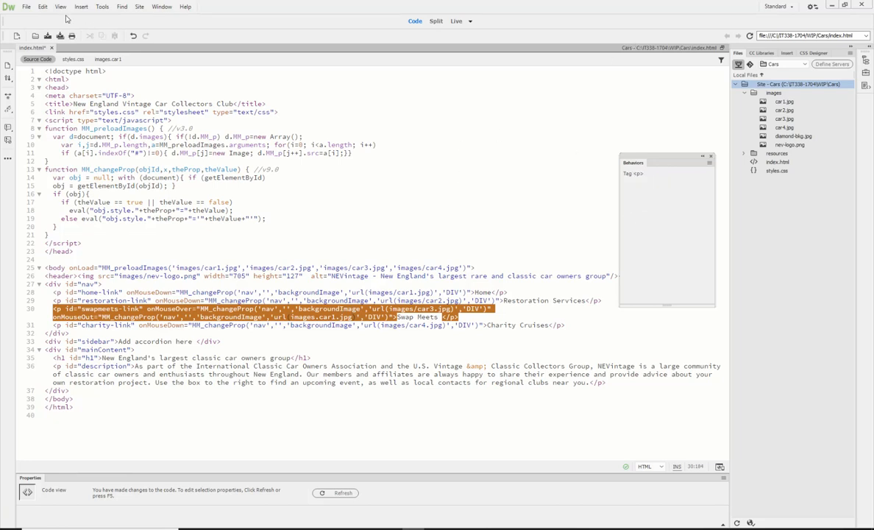
left_click(48, 36)
Reload the page in Live view to recheck the Swap Meets rollover, and return to the source code.
left_click(460, 25)
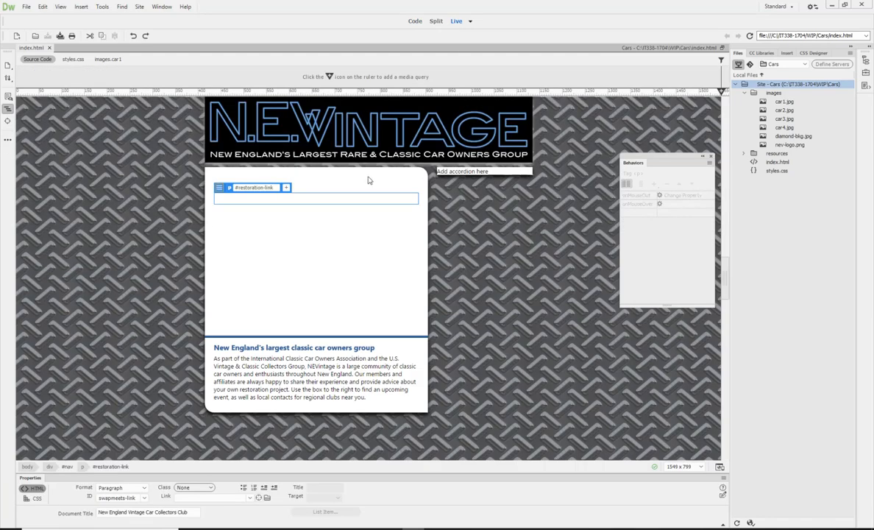
left_click(471, 22)
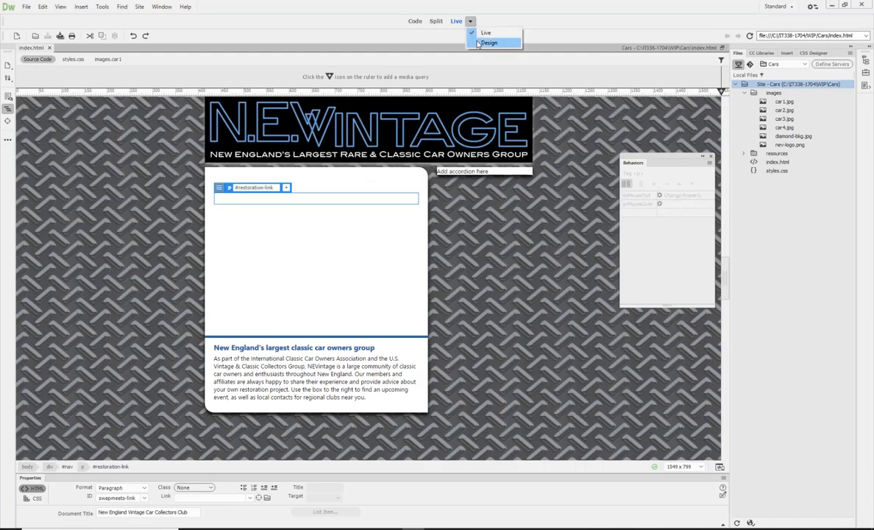
left_click(487, 43)
left_click(474, 22)
left_click(487, 33)
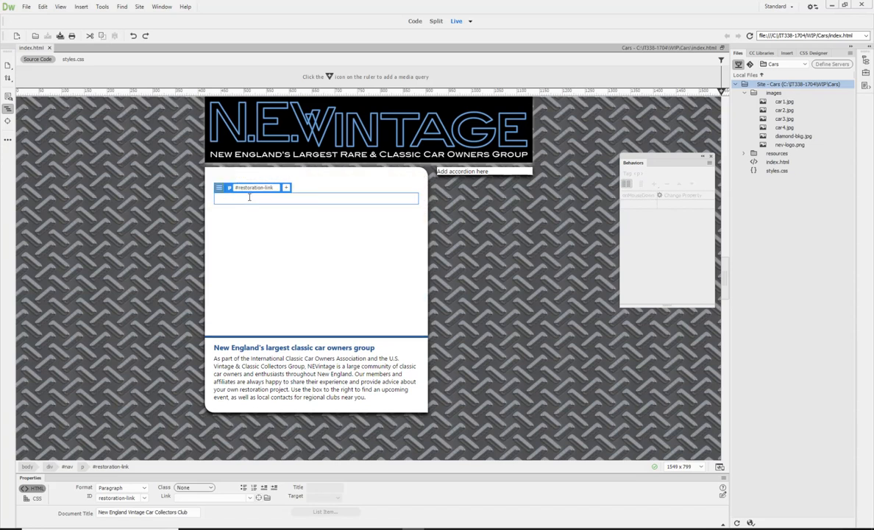
left_click(415, 21)
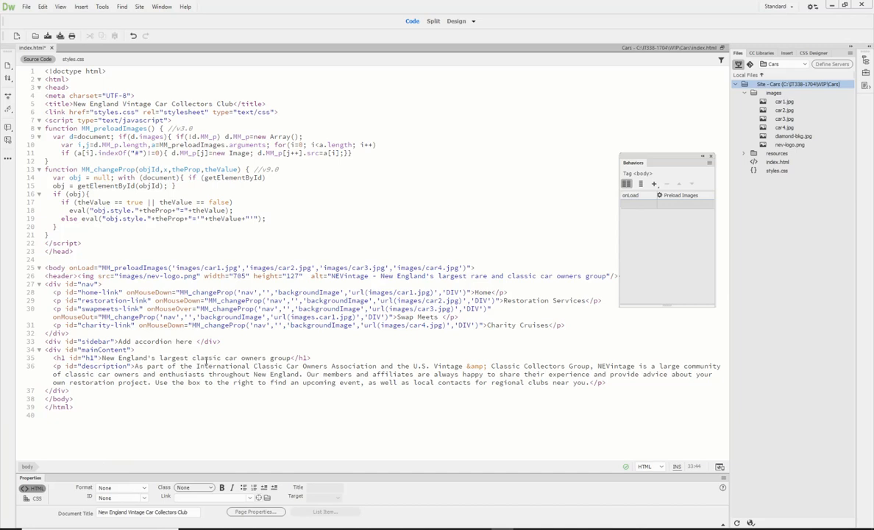
Replace the dot between images and car1.jpg with a slash in the Swap Meets paragraph's onMouseOut code.
triple_click(321, 318)
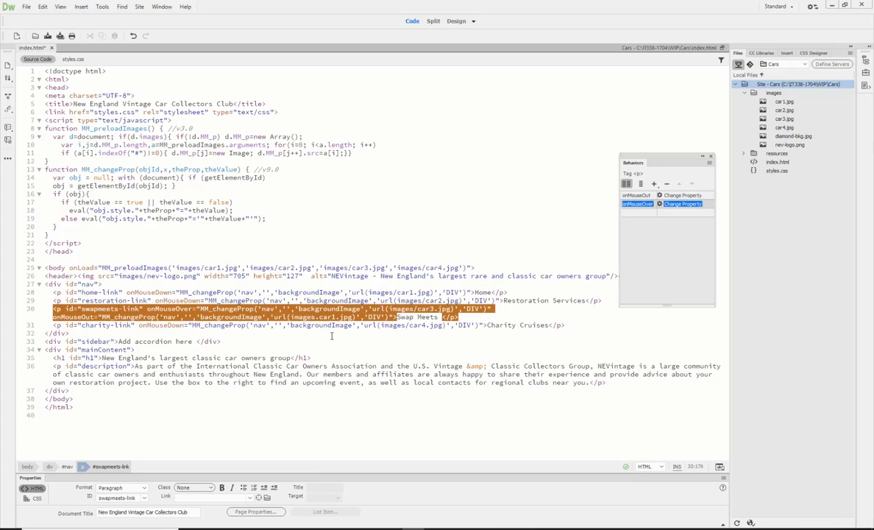
key("BackSpace")
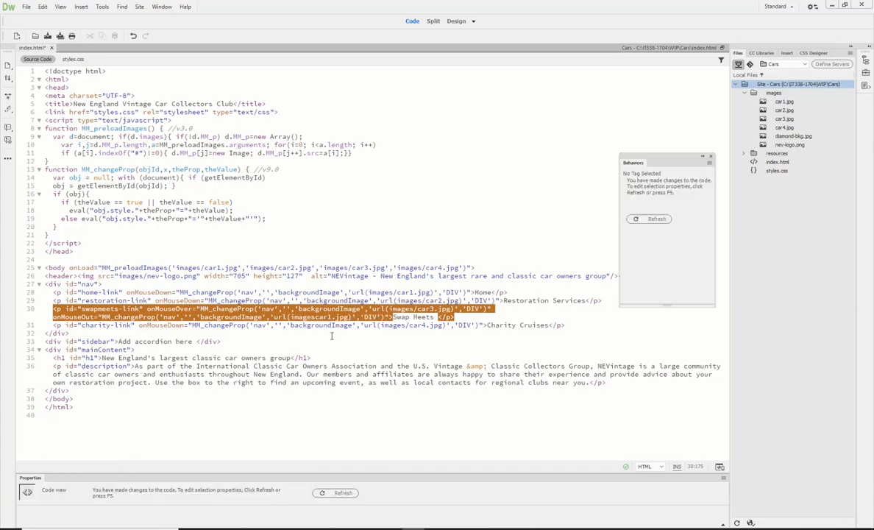
type("/")
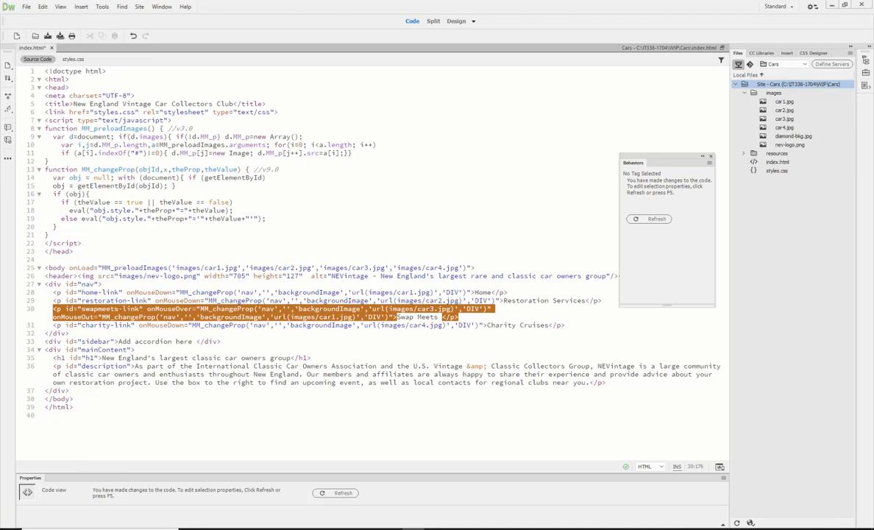
Test the Home, Restoration Services and Charity Cruises links' background changes in Live view.
left_click(472, 20)
left_click(478, 33)
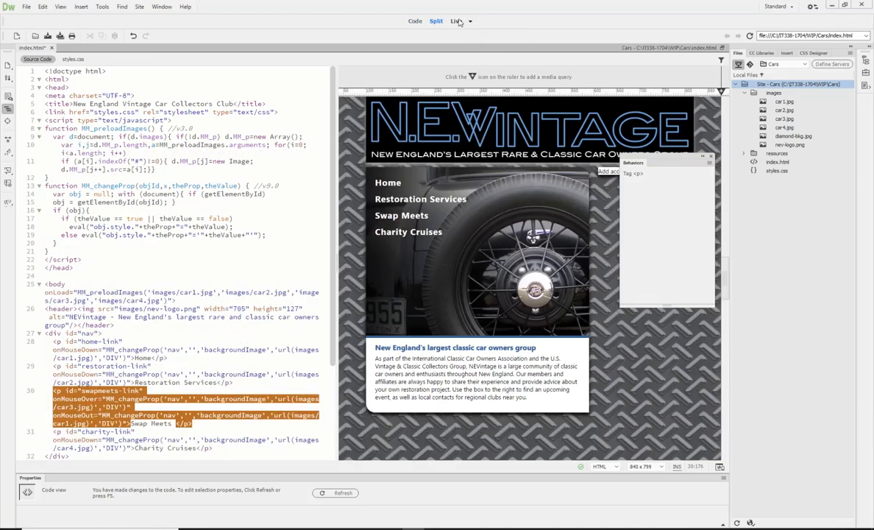
left_click(457, 21)
left_click(229, 183)
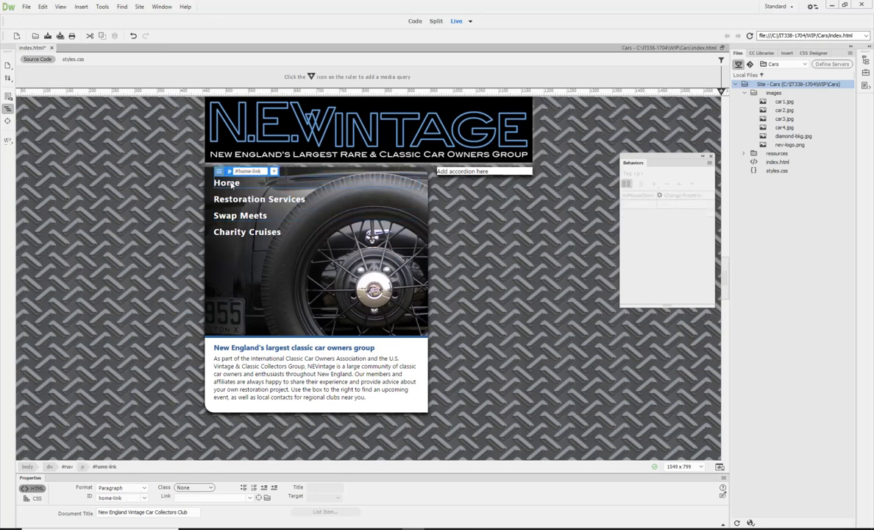
left_click(247, 199)
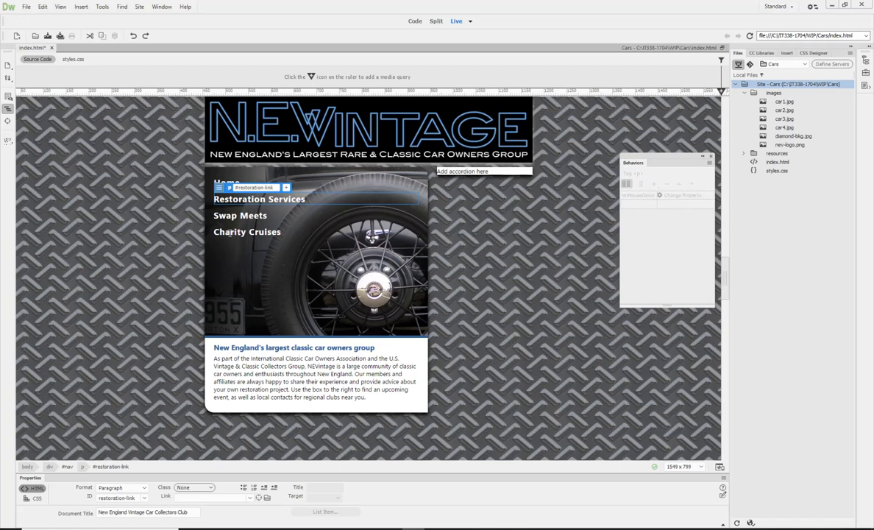
left_click(230, 232)
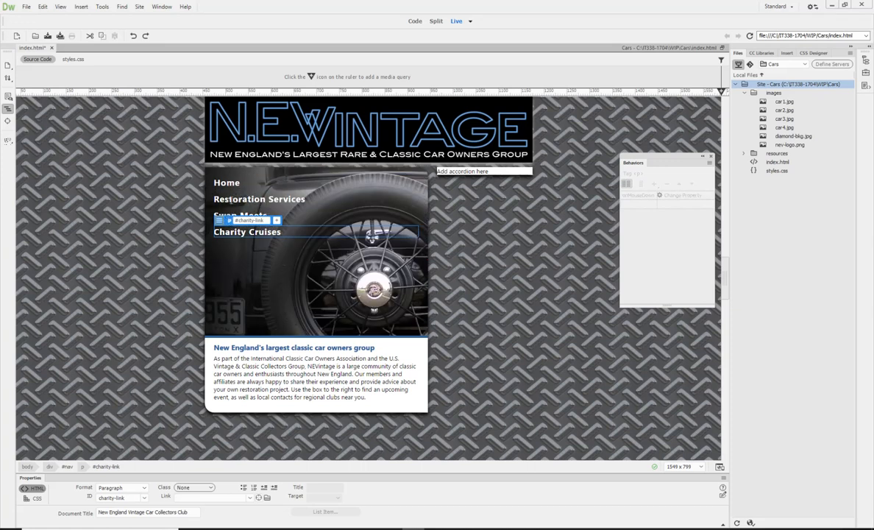
left_click(230, 199)
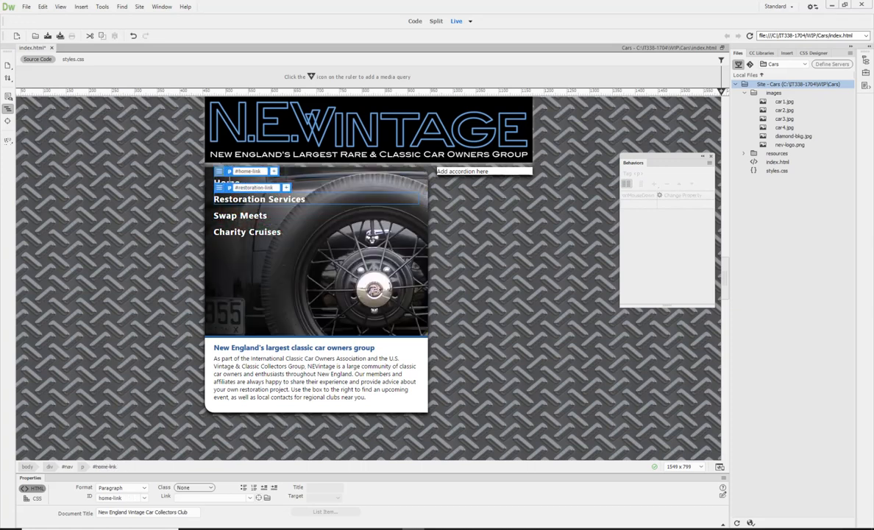
left_click(229, 181)
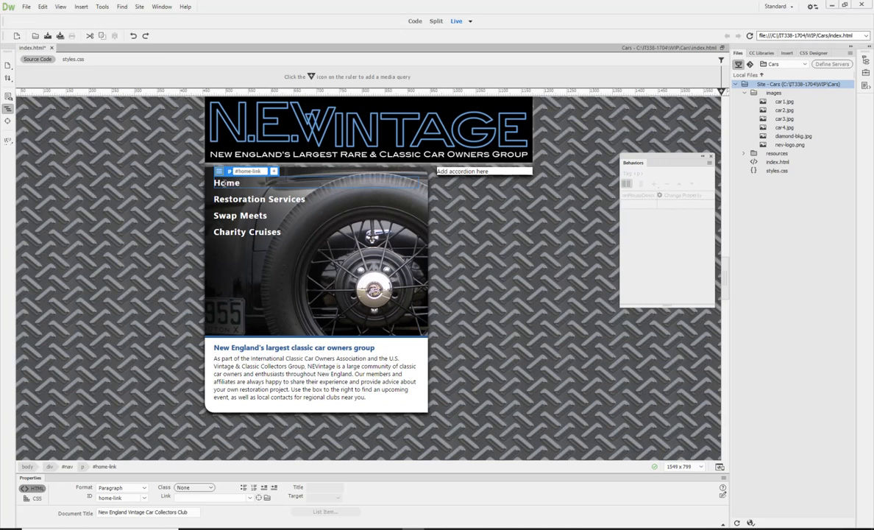
left_click(226, 232)
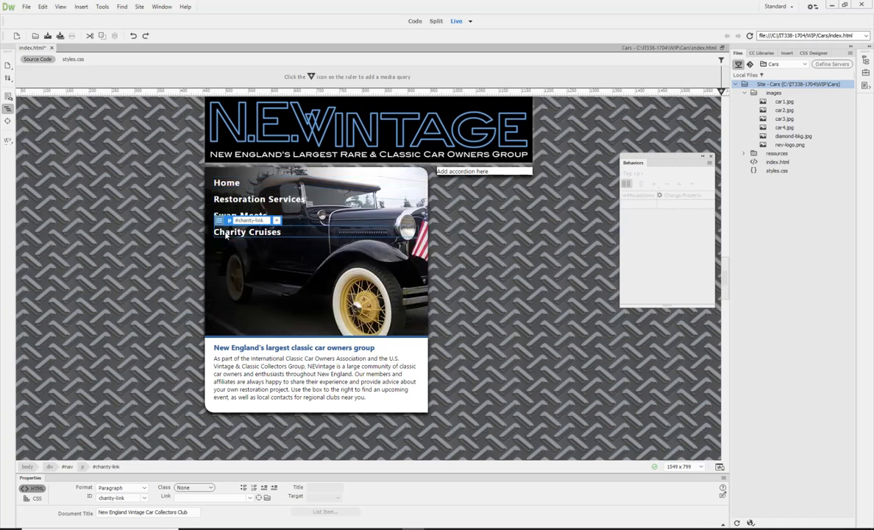
In Design view, set the event of the Charity Cruises paragraph's Change Property behavior to onMouseOver.
left_click(472, 21)
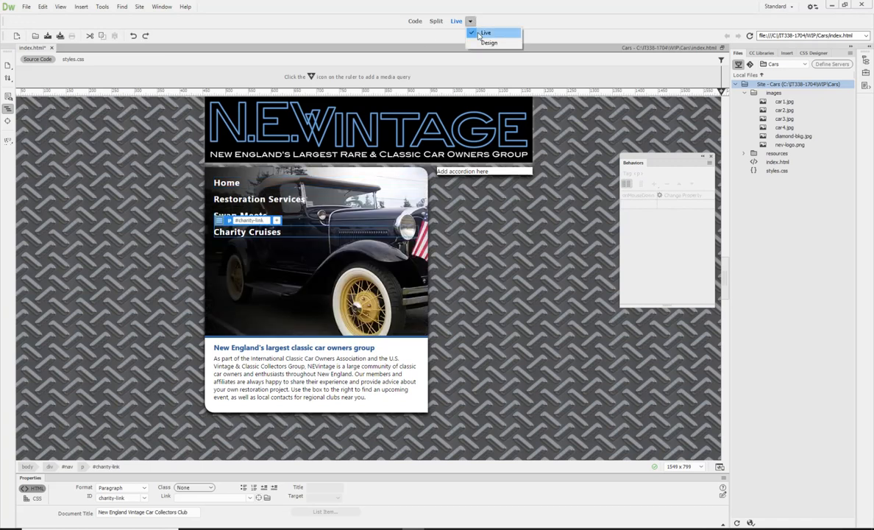
left_click(485, 42)
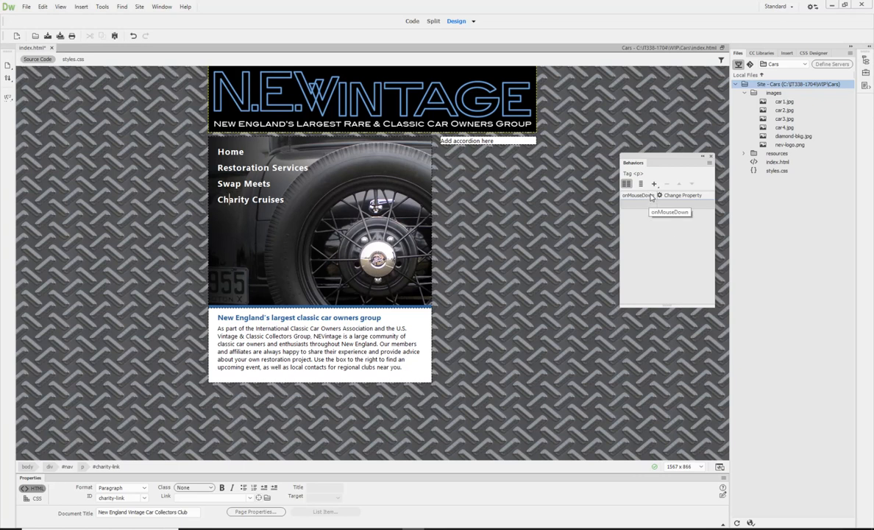
left_click(651, 196)
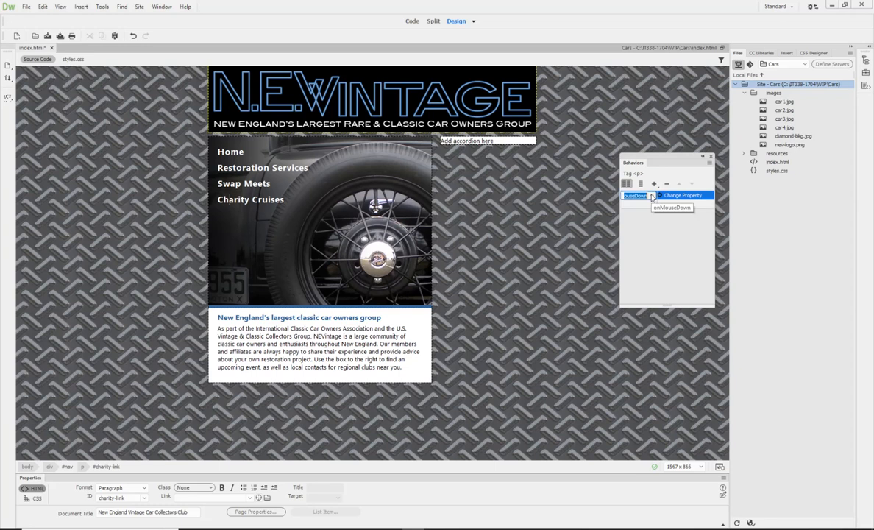
left_click(651, 196)
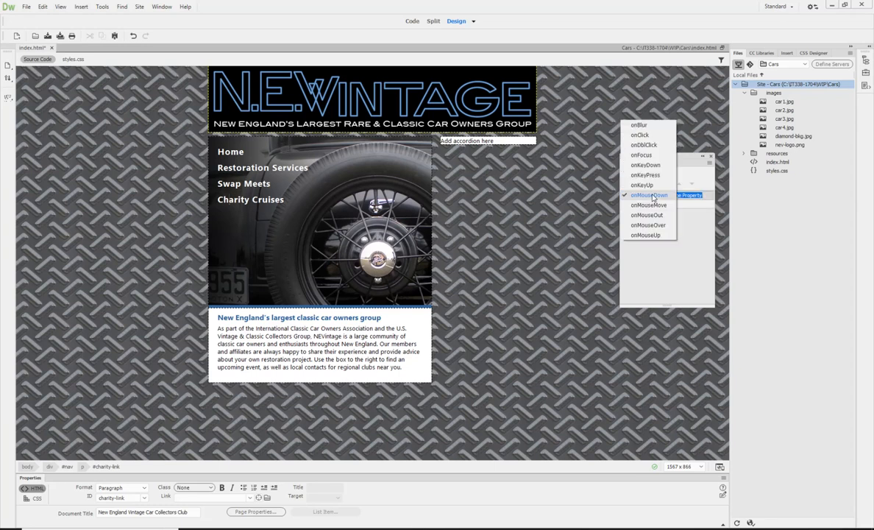
left_click(651, 226)
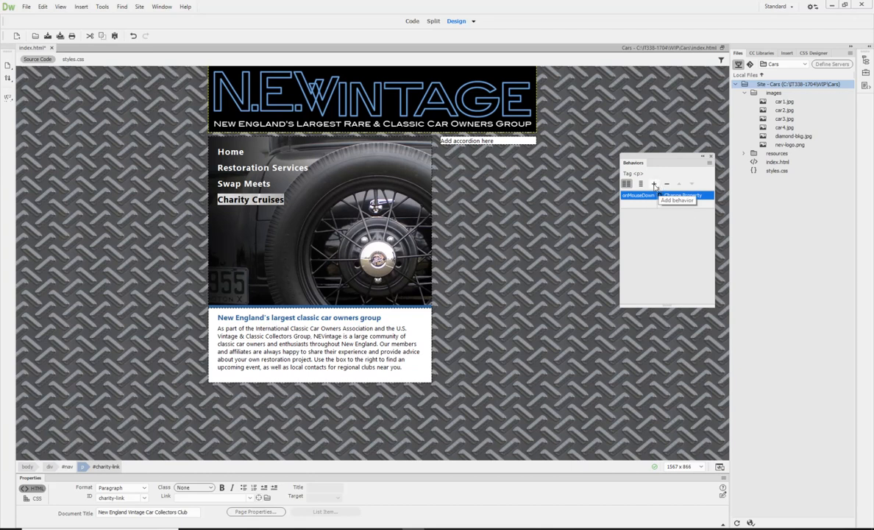
Add a Change Property behavior to the Charity Cruises paragraph that sets div "nav" backgroundImage to url(images/car1.jpg).
left_click(653, 184)
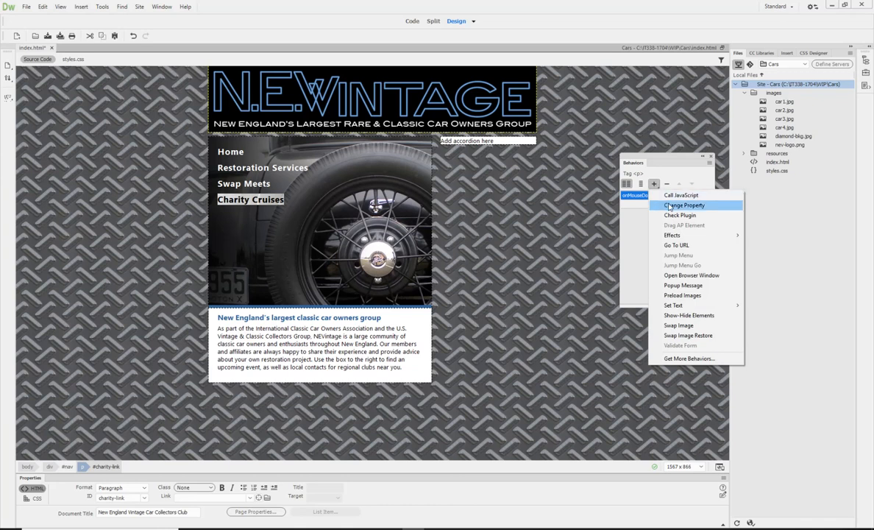
left_click(671, 206)
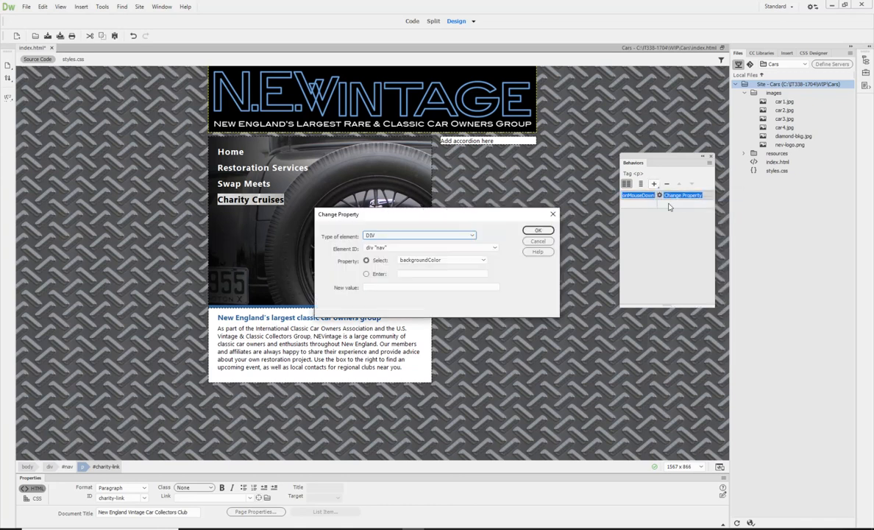
left_click(457, 259)
left_click(449, 271)
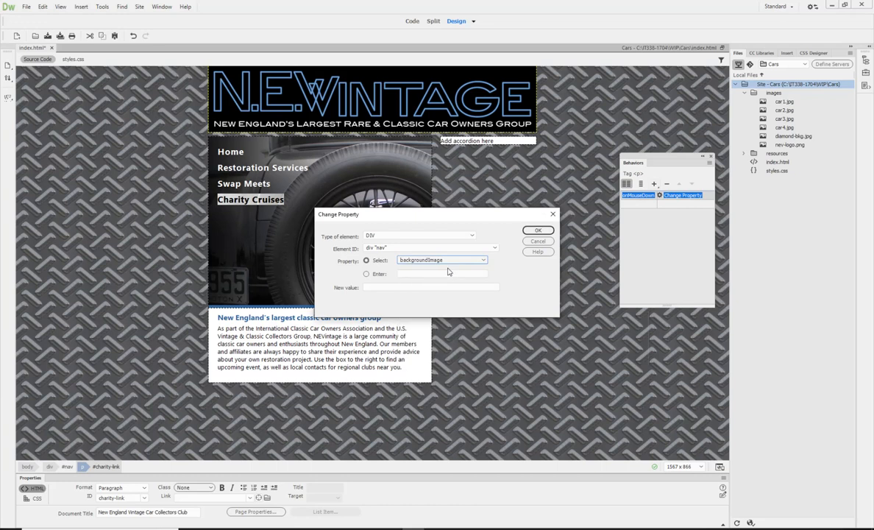
left_click(376, 286)
type("url(imag")
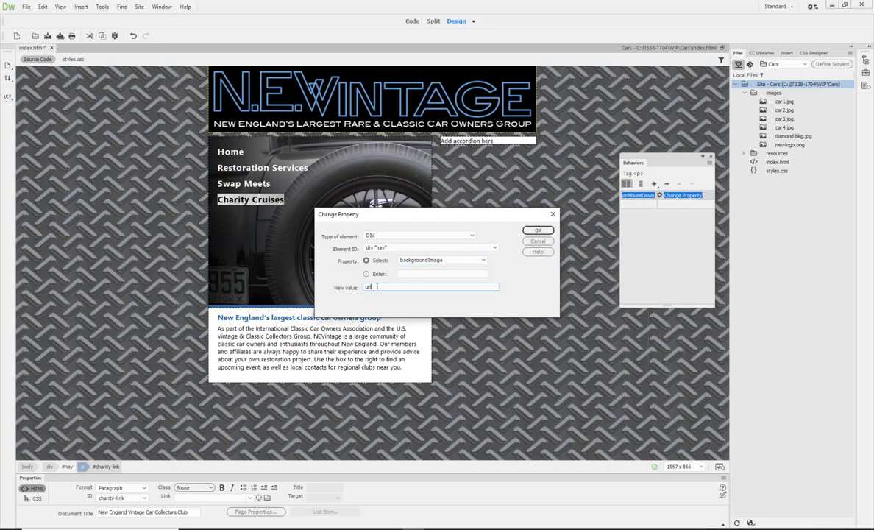
type("es/car1.jpg')g")
left_click(538, 230)
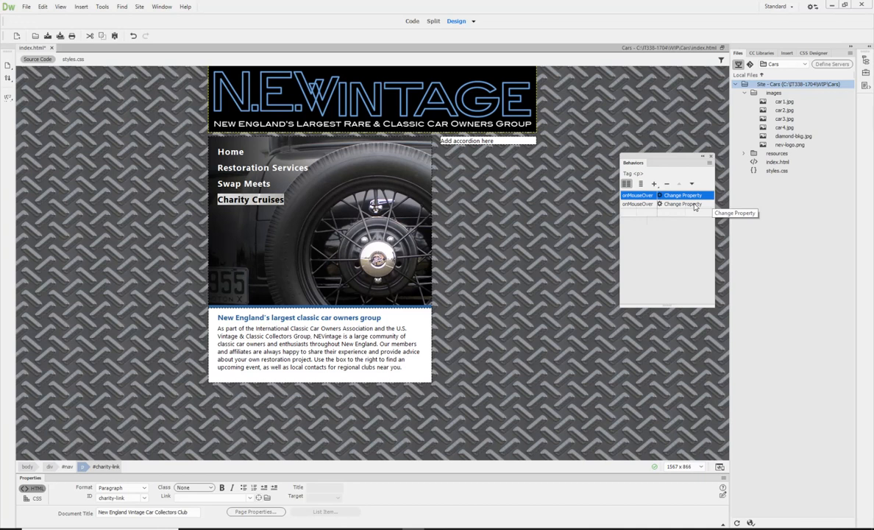
Review the settings of the Charity Cruises paragraph's added Change Property behavior and set its event to onMouseOut.
double_click(694, 207)
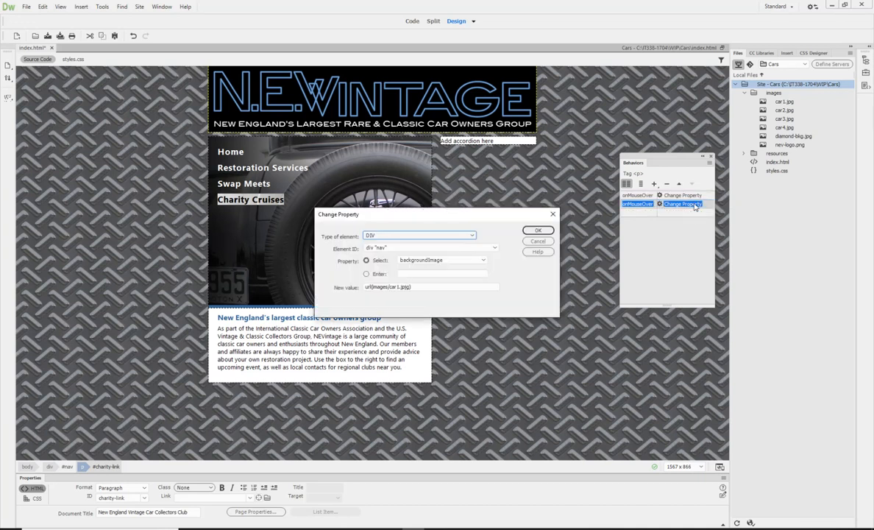
left_click(537, 230)
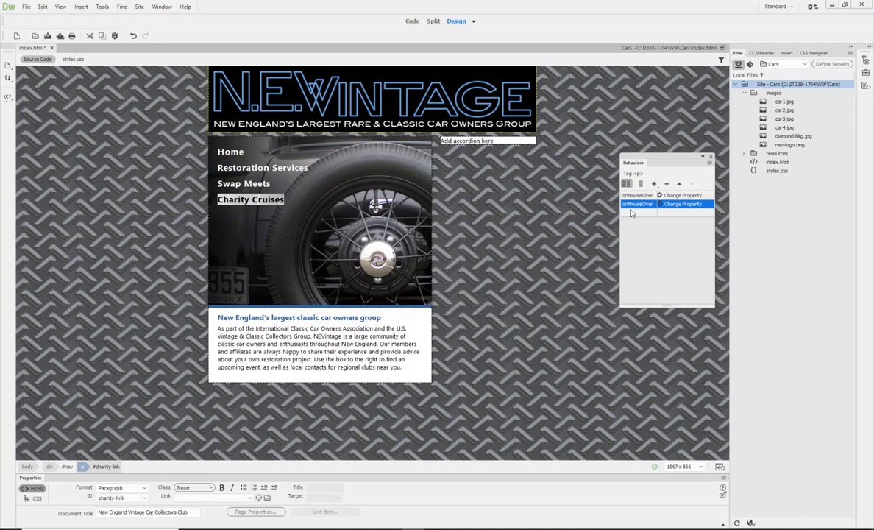
left_click(634, 205)
left_click(653, 205)
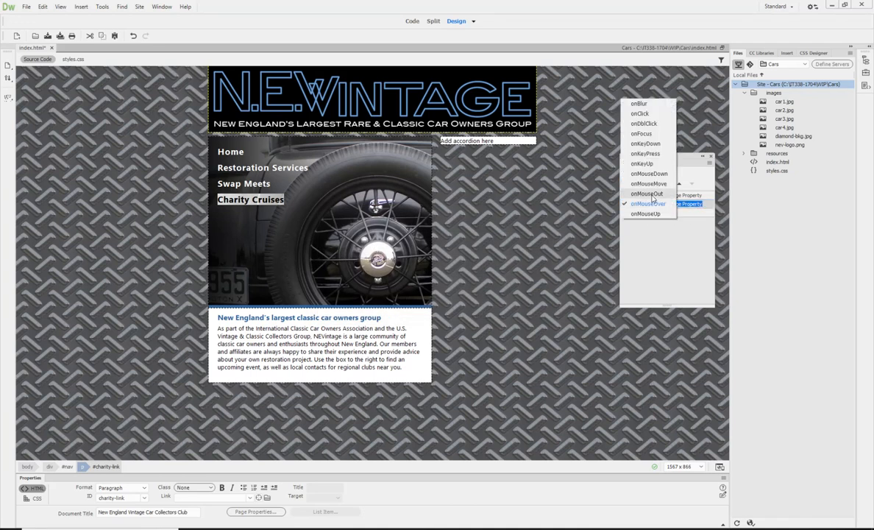
left_click(652, 196)
Save the page and test the Swap Meets rollover in Live view.
left_click(48, 35)
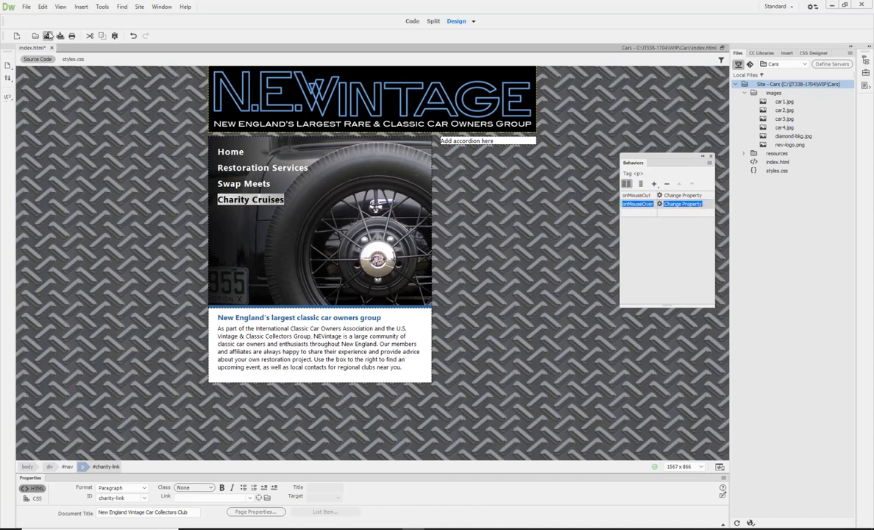
left_click(473, 22)
left_click(470, 30)
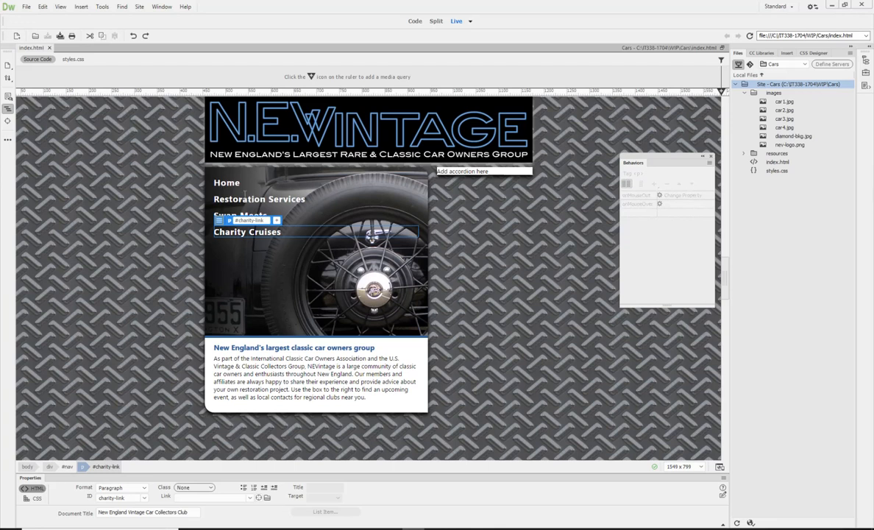
mouse_move(243, 211)
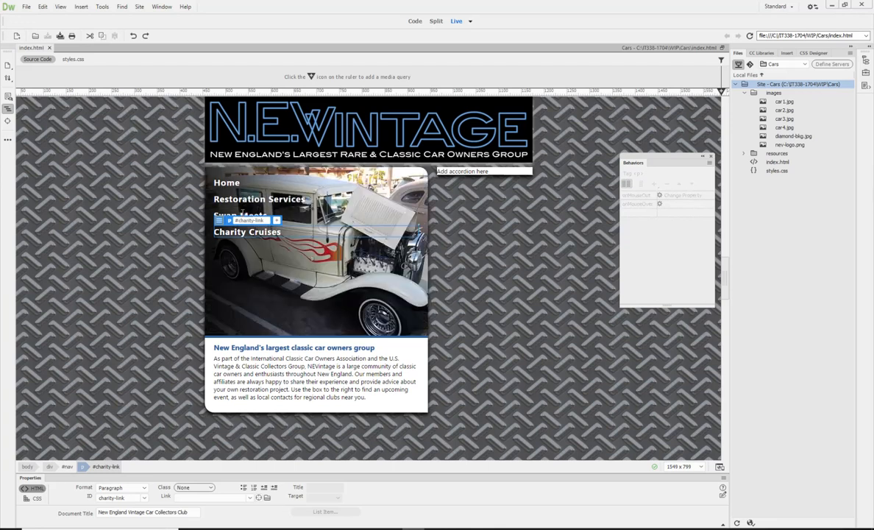